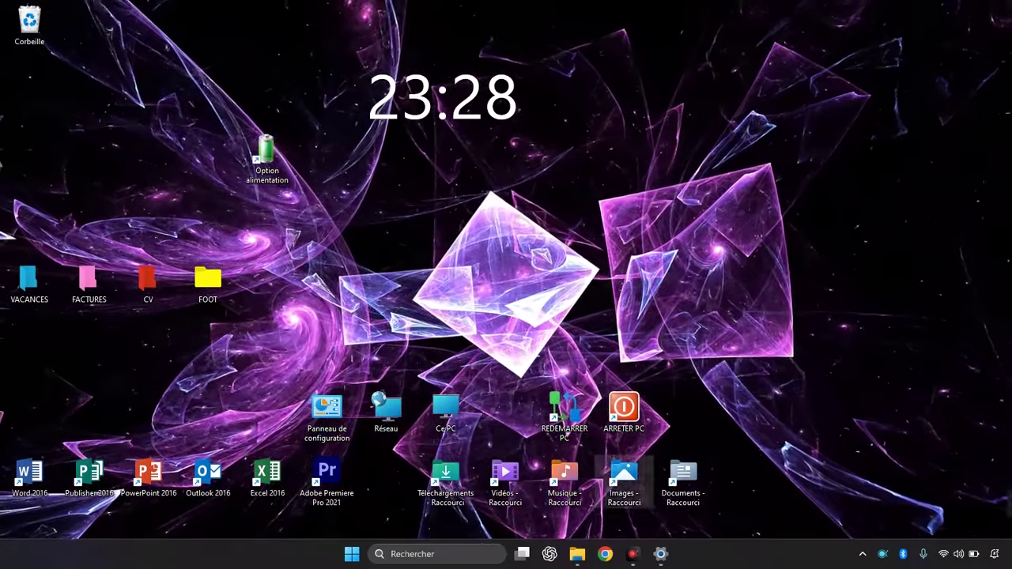
Search Windows for "mises" and open the "Vérifier les mises à jour" settings page
{"action": "left_click", "coordinate": [412, 555]}
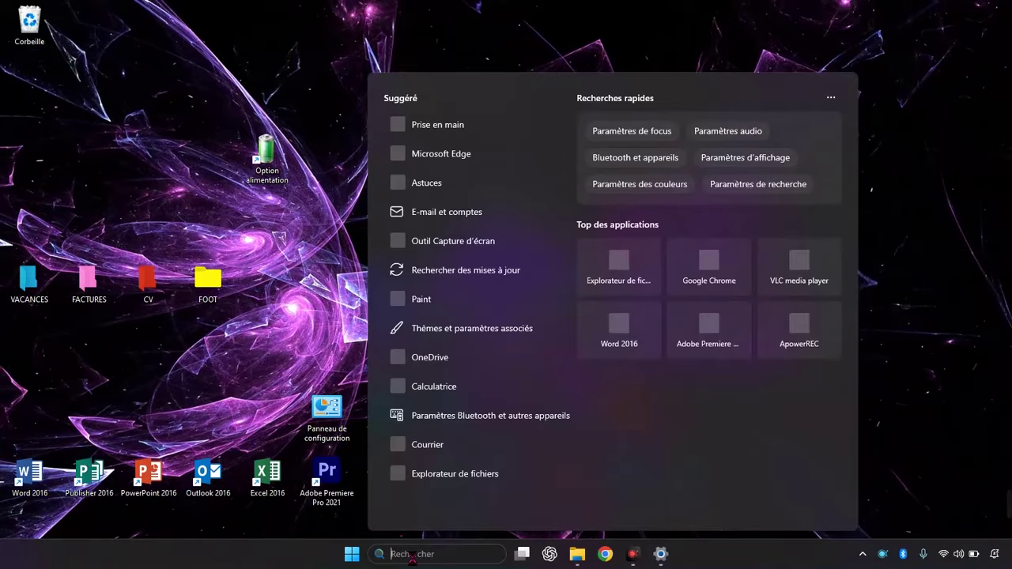
{"action": "type", "text": "mise"}
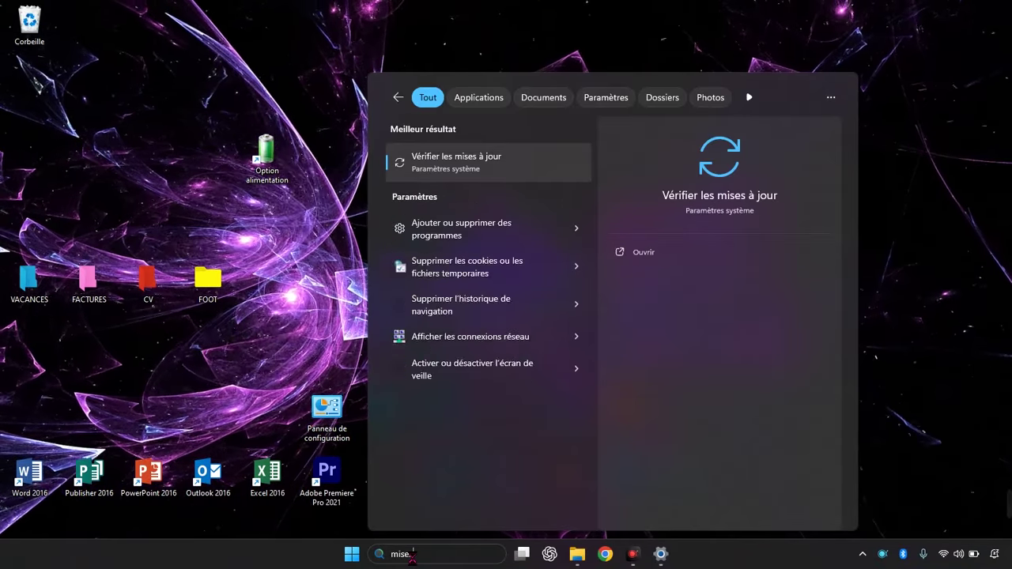
{"action": "type", "text": "s"}
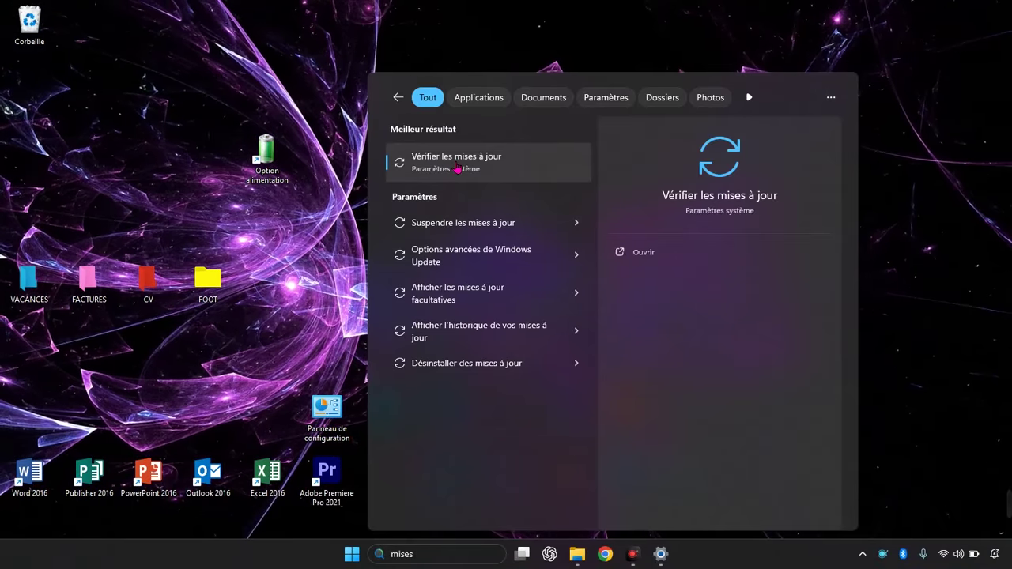
{"action": "left_click", "coordinate": [486, 177]}
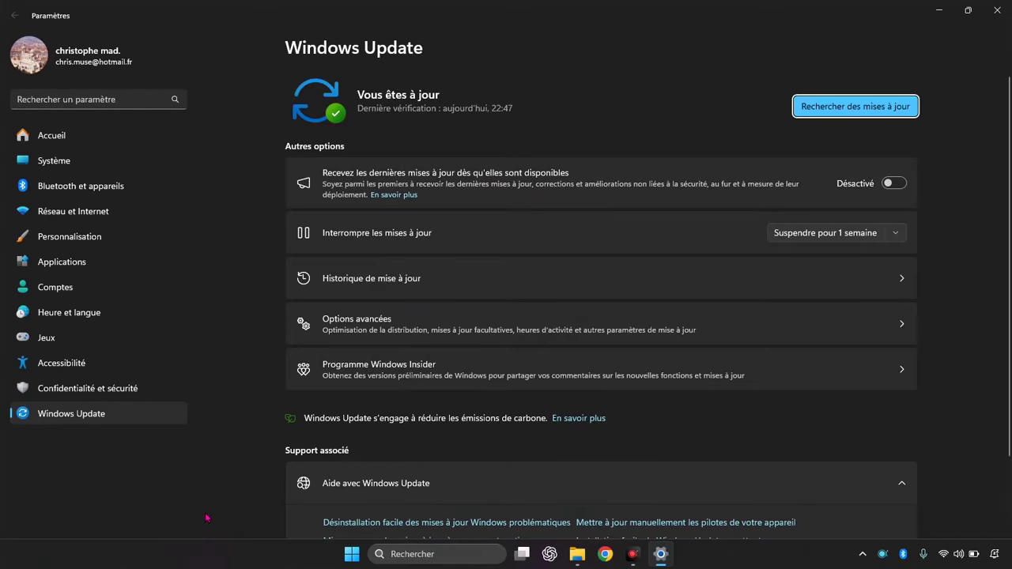
In Windows Update's advanced delivery optimization settings (Optimisation de la distribution), turn off "Permettre les téléchargements à partir d'autres appareils"
{"action": "left_click", "coordinate": [368, 332]}
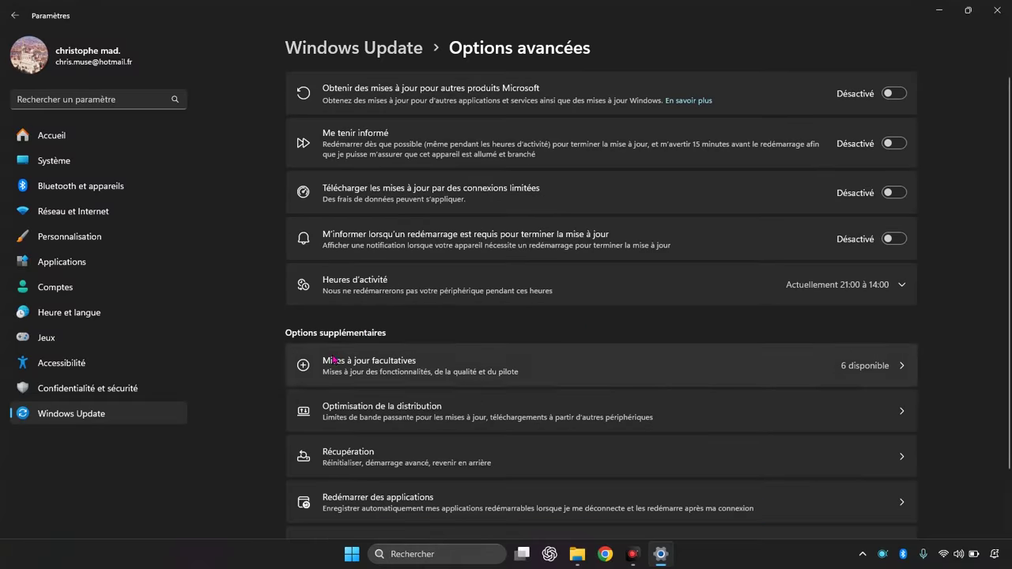
{"action": "left_click", "coordinate": [419, 411]}
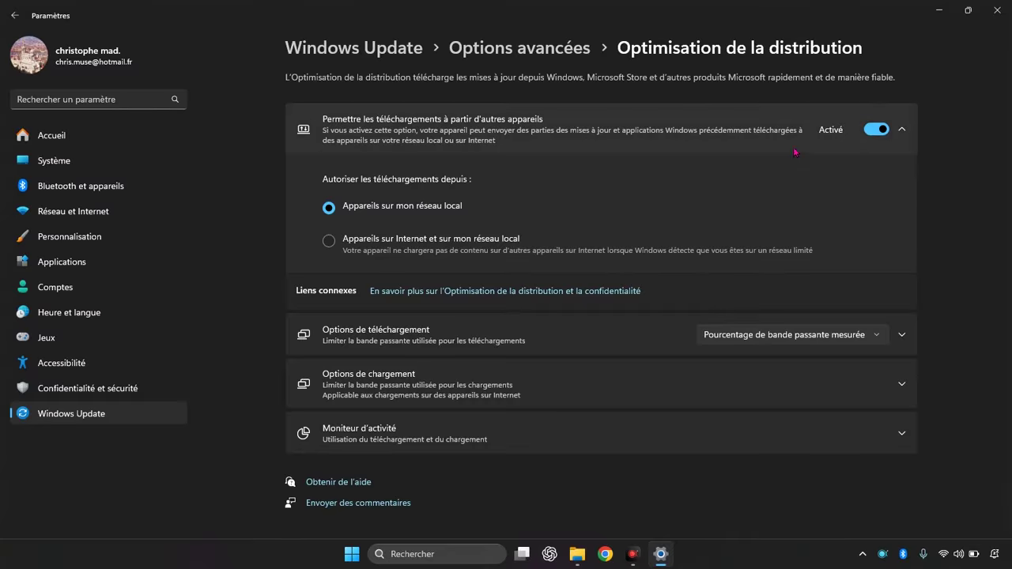
{"action": "left_click", "coordinate": [886, 128]}
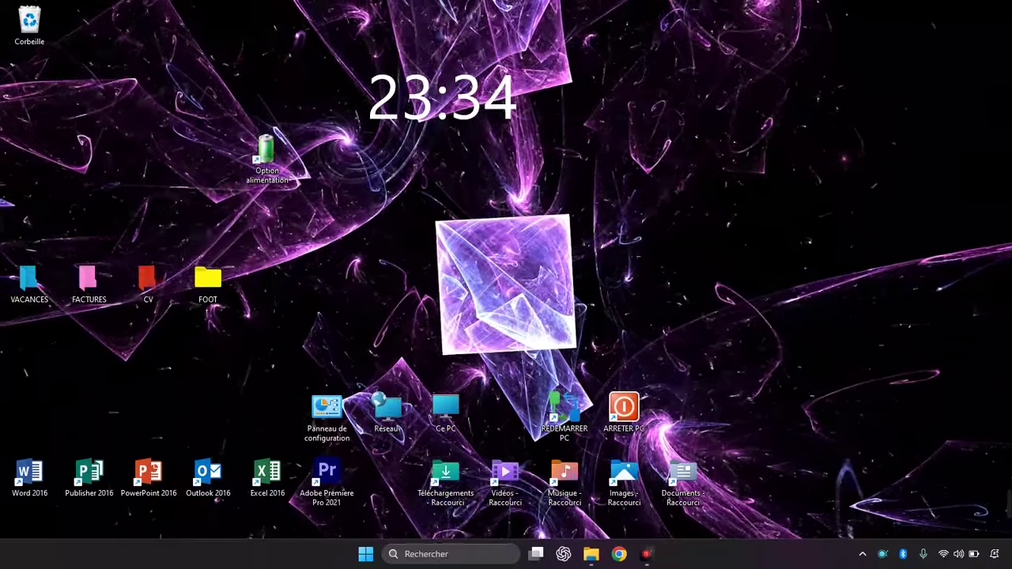
Open the taskbar settings (Paramètres de la barre des tâches)
{"action": "right_click", "coordinate": [190, 553]}
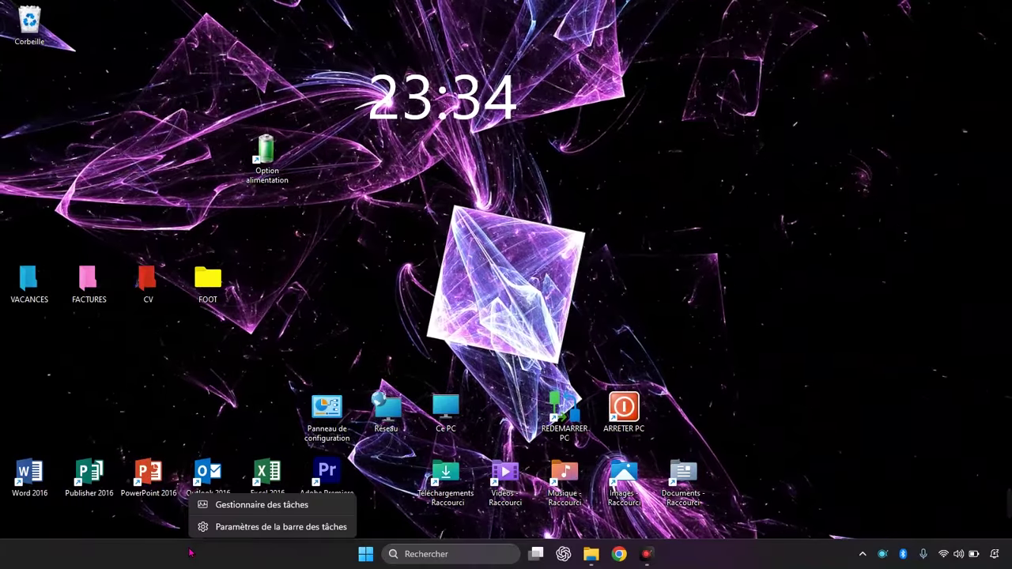
{"action": "left_click", "coordinate": [260, 528]}
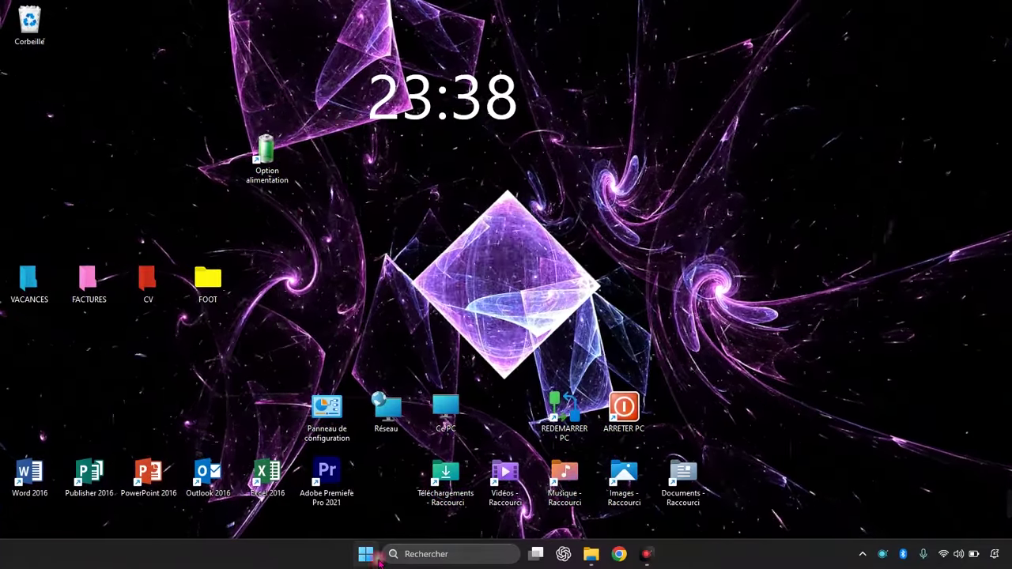
{"action": "left_click", "coordinate": [376, 558]}
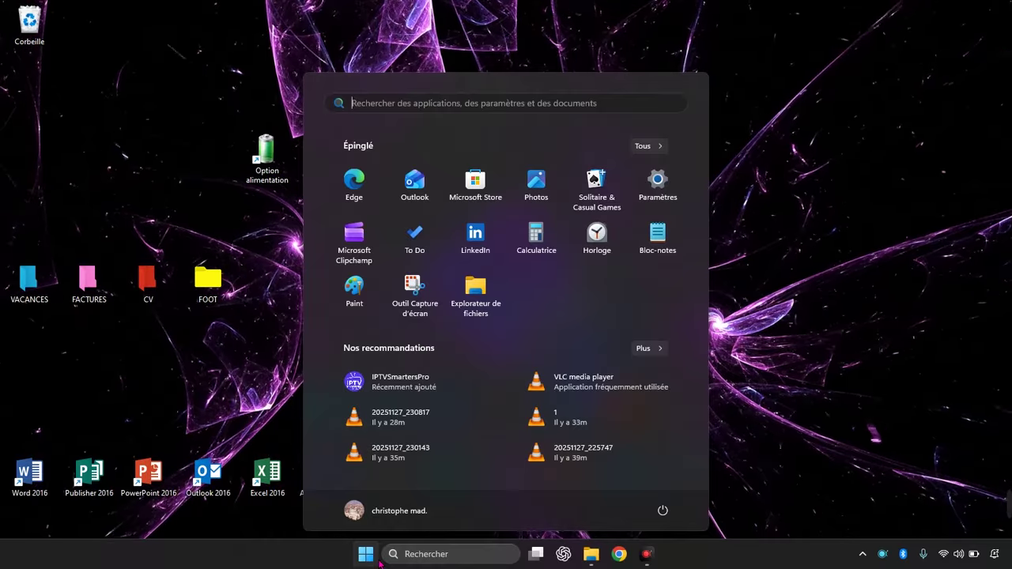
{"action": "left_click", "coordinate": [465, 554]}
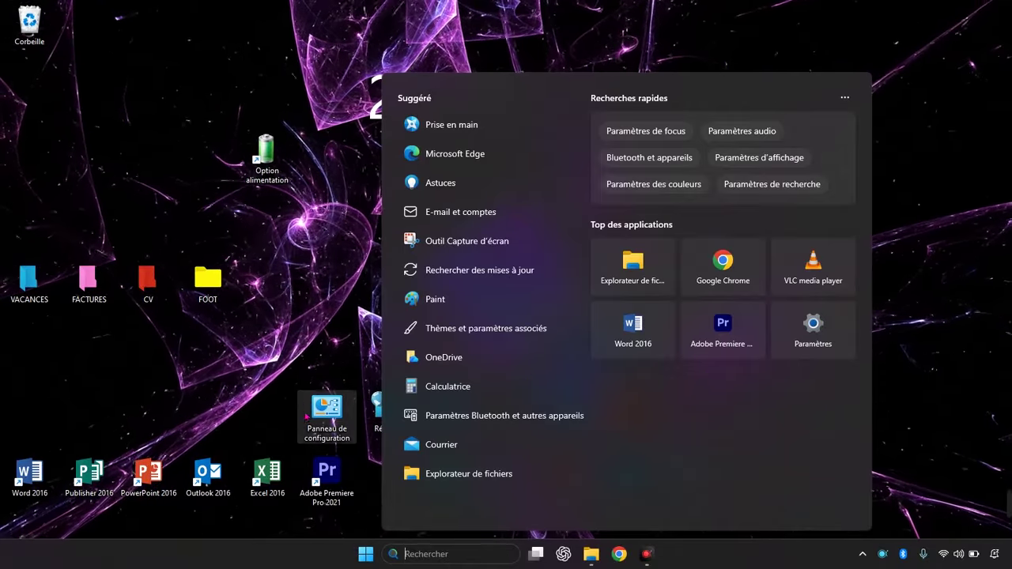
{"action": "key", "text": "super"}
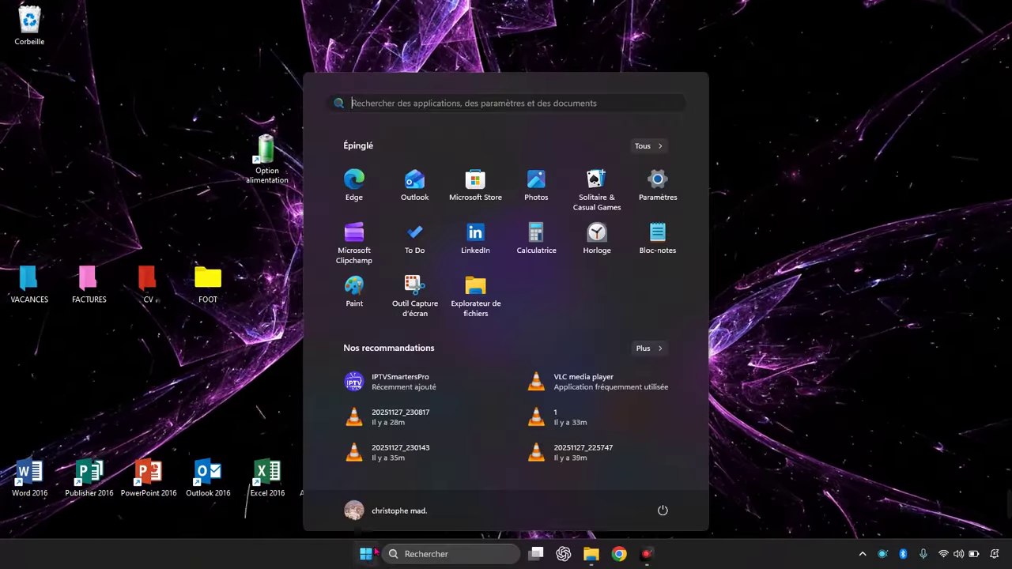
In the Démarrer personalization settings, turn off "Afficher des recommandations pour les conseils, les raccourcis, les nouvelles applications, etc."
{"action": "right_click", "coordinate": [373, 548]}
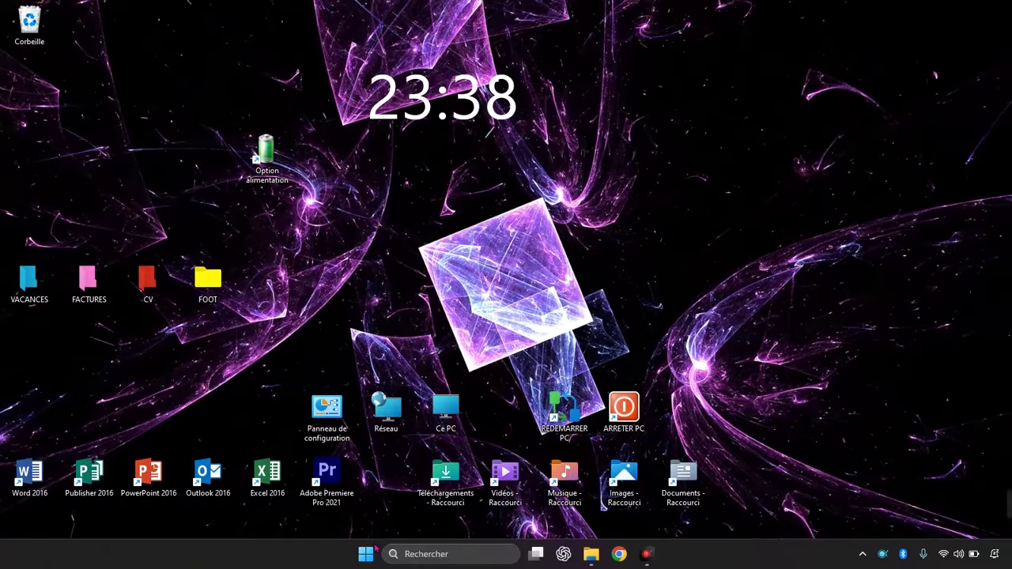
{"action": "left_click", "coordinate": [327, 416]}
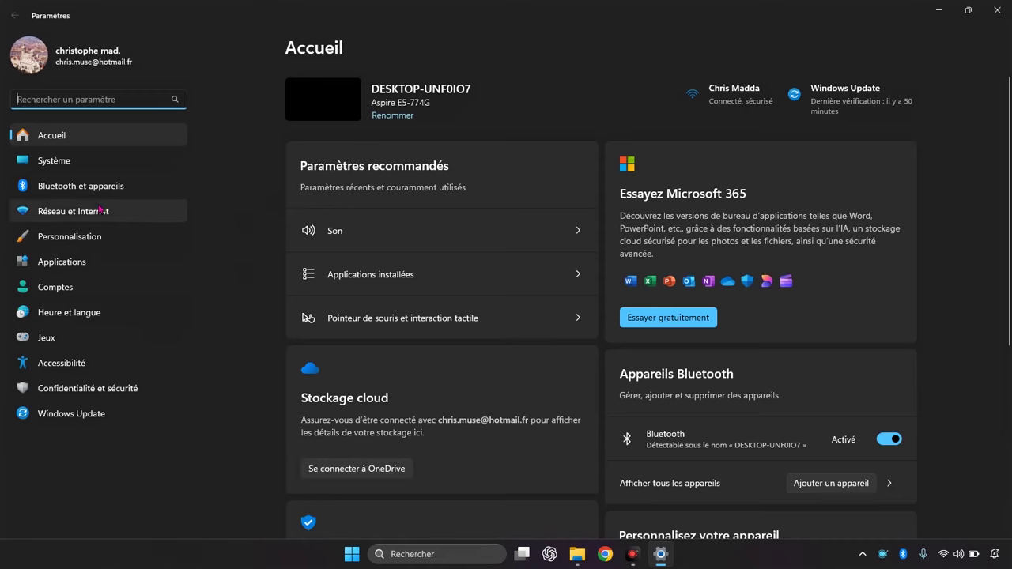
{"action": "left_click", "coordinate": [94, 241]}
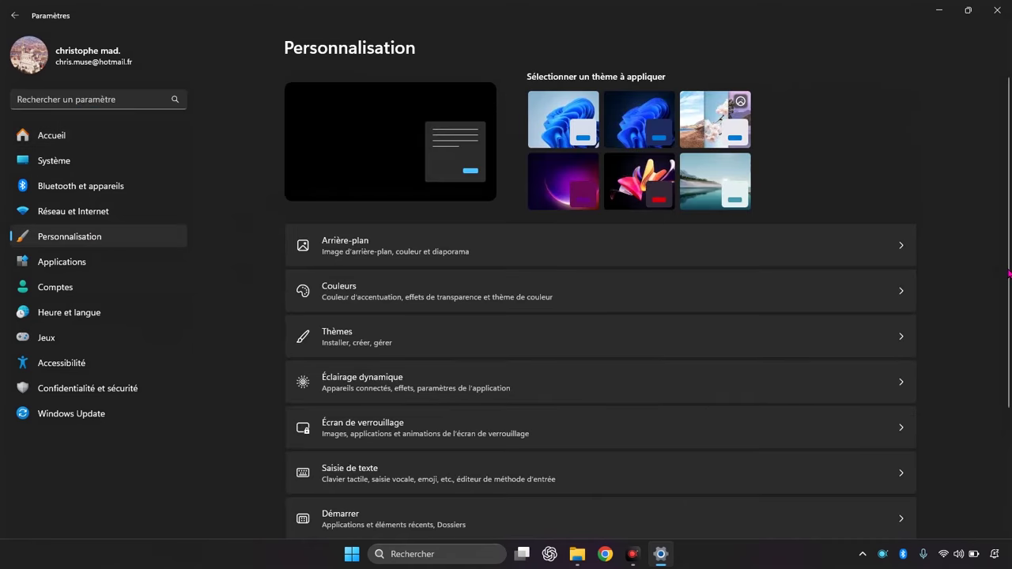
{"action": "scroll", "coordinate": [1010, 274], "scroll_direction": "down", "scroll_amount": 5}
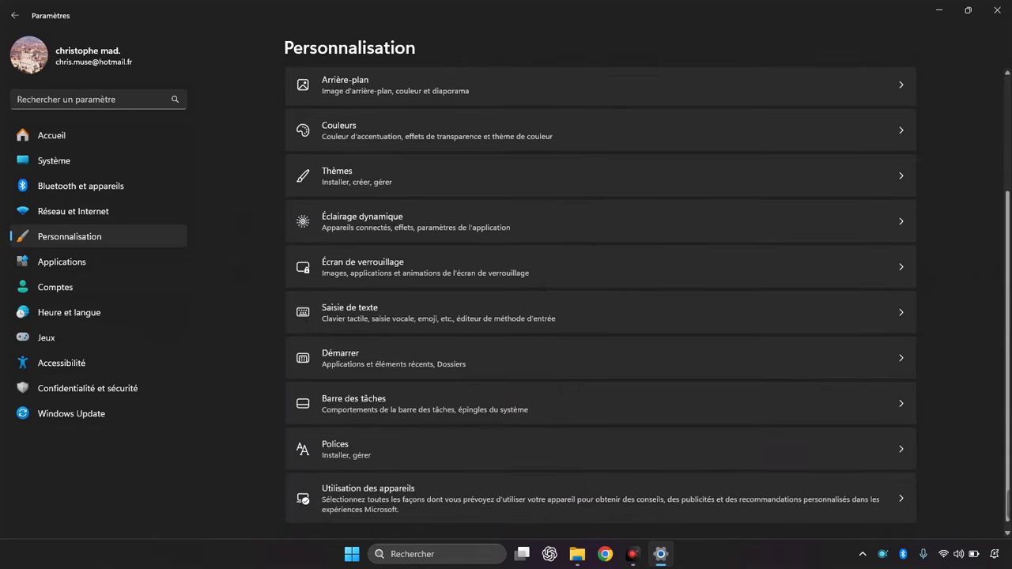
{"action": "left_click", "coordinate": [376, 345]}
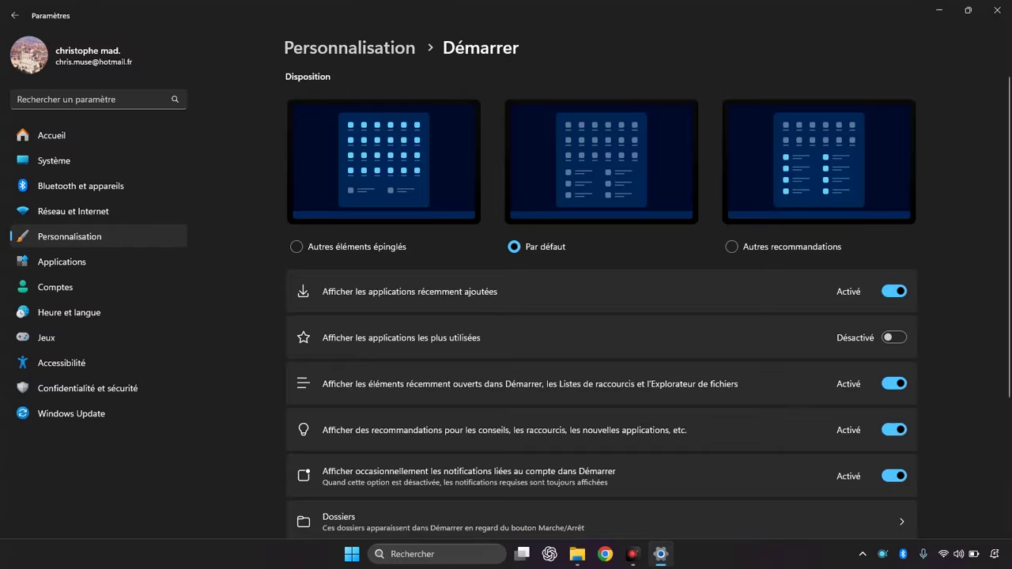
{"action": "scroll", "coordinate": [601, 316], "scroll_direction": "down", "scroll_amount": 3}
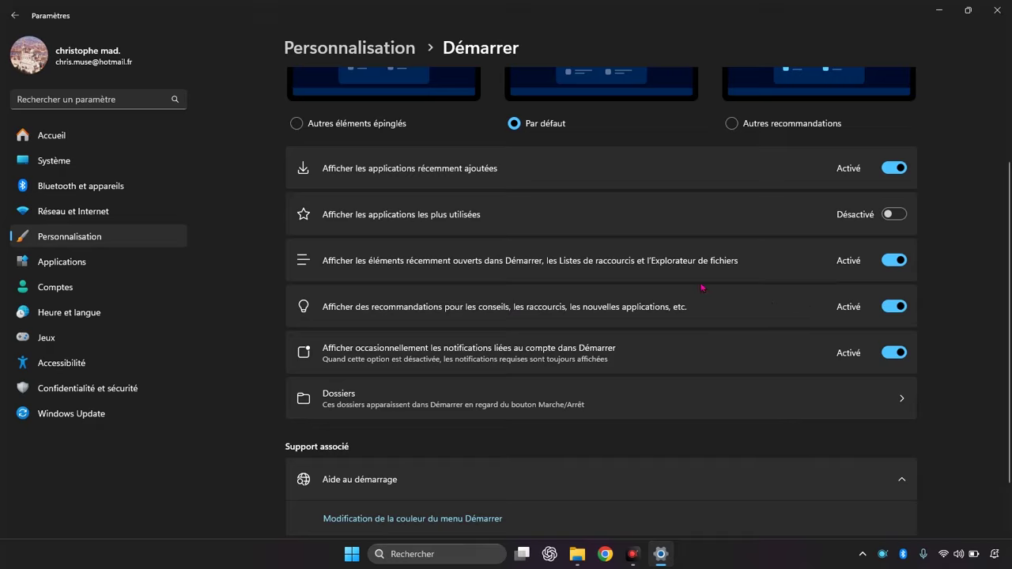
{"action": "left_click", "coordinate": [889, 307]}
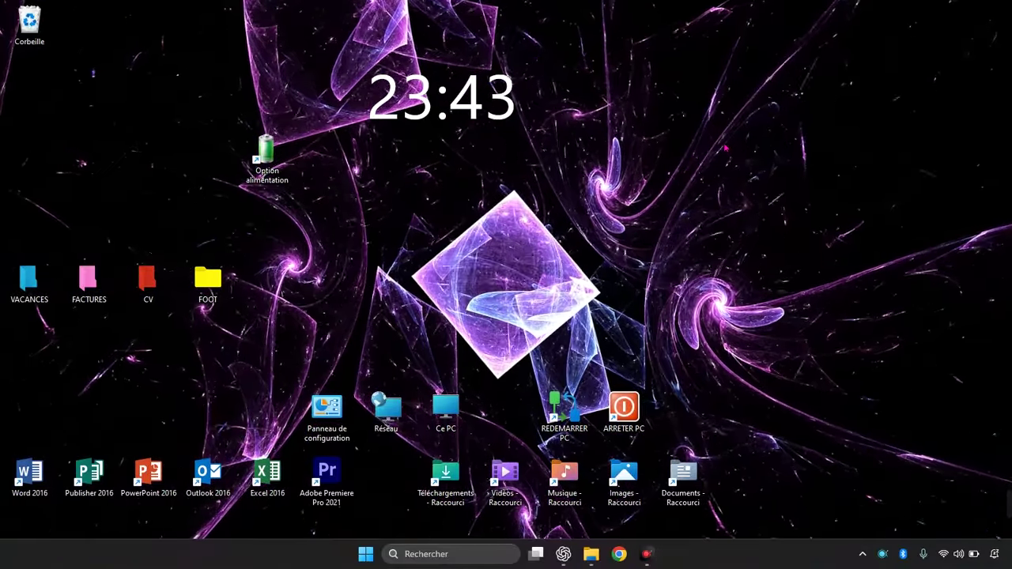
Search Windows for "afficher les paramet" and open "Afficher les paramètres système avancés"
{"action": "left_click", "coordinate": [452, 557]}
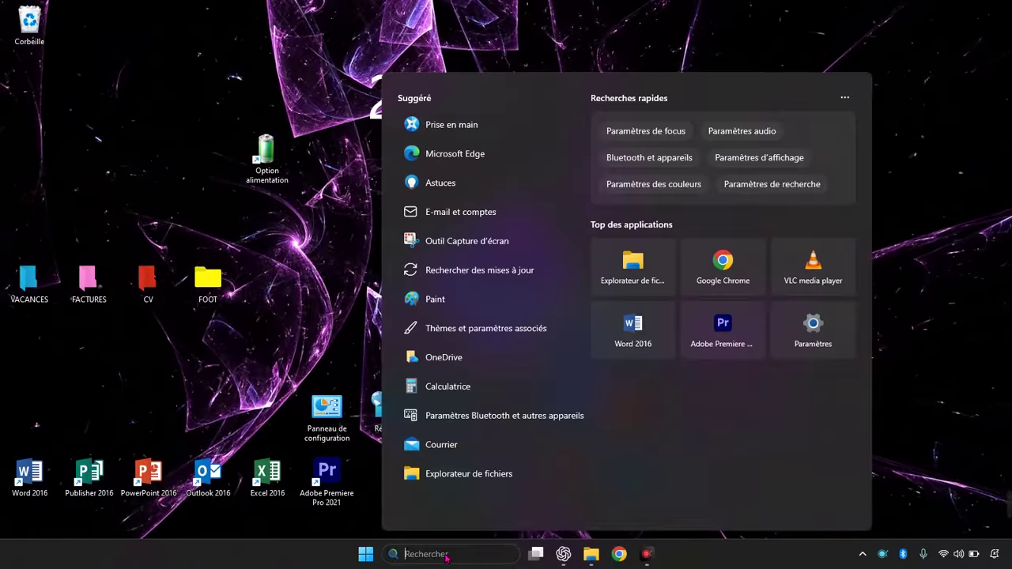
{"action": "type", "text": "aff"}
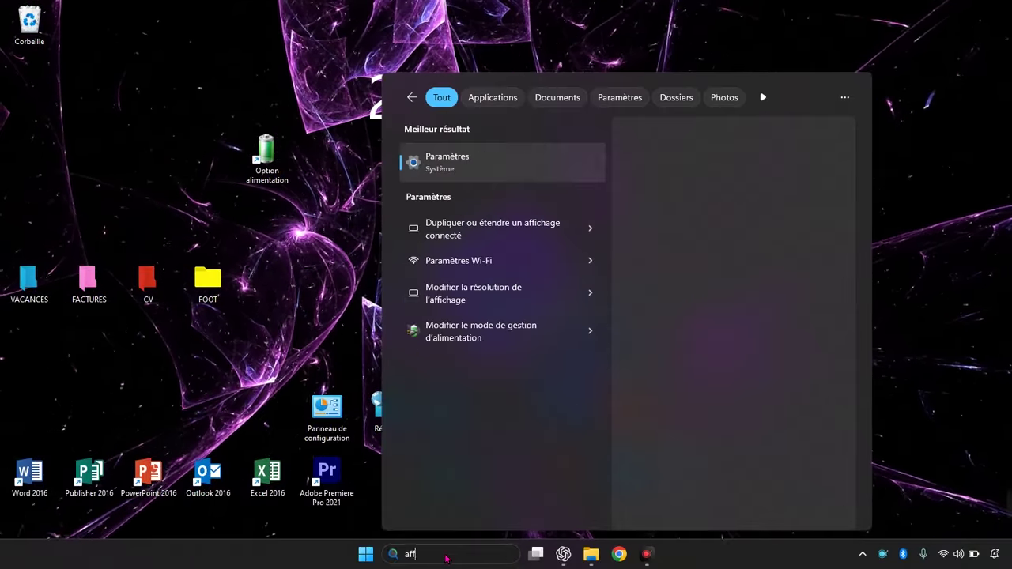
{"action": "type", "text": "icheres"}
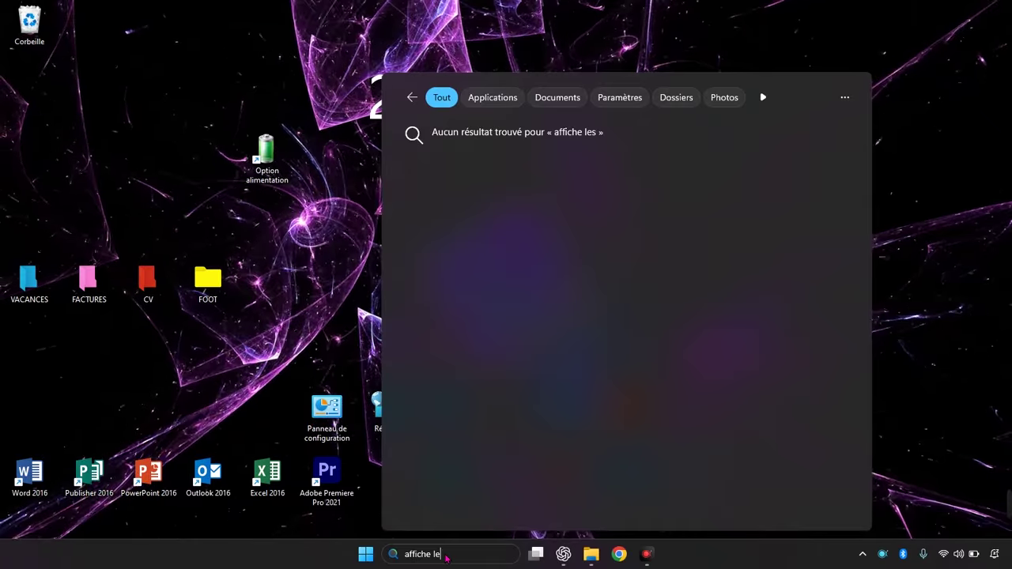
{"action": "type", "text": "r a"}
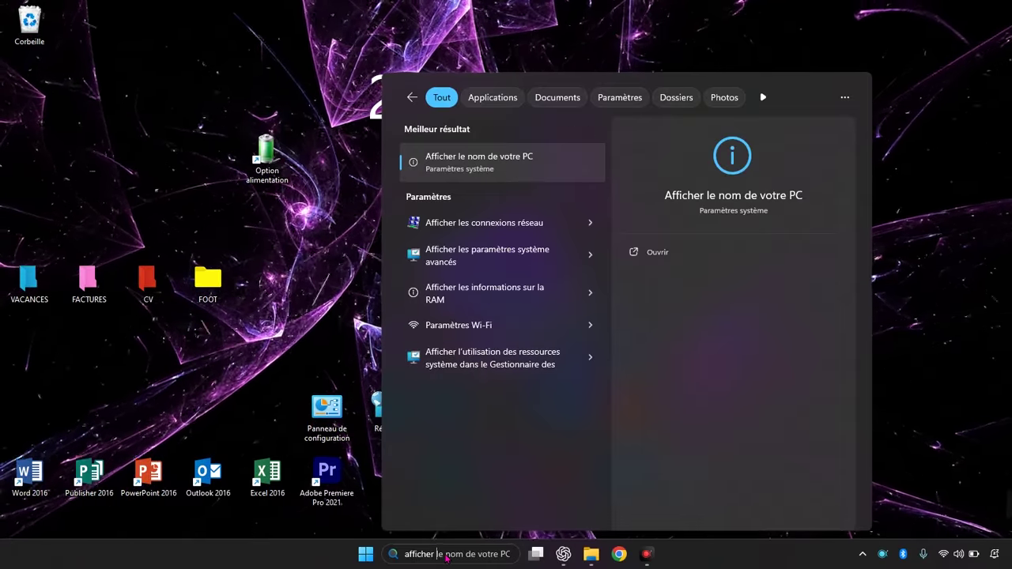
{"action": "key", "text": "BackSpace"}
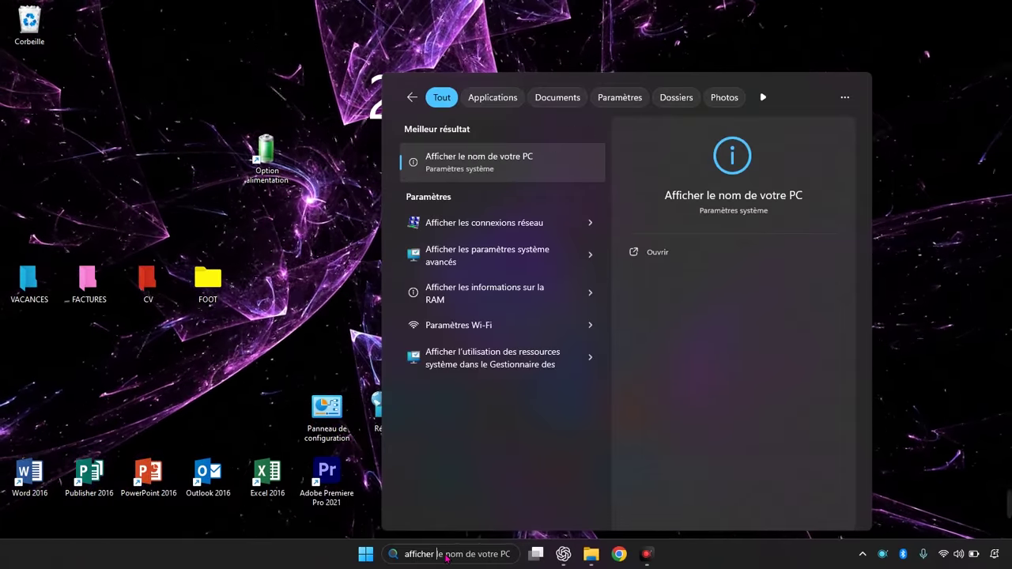
{"action": "type", "text": "lesparamètres syst"}
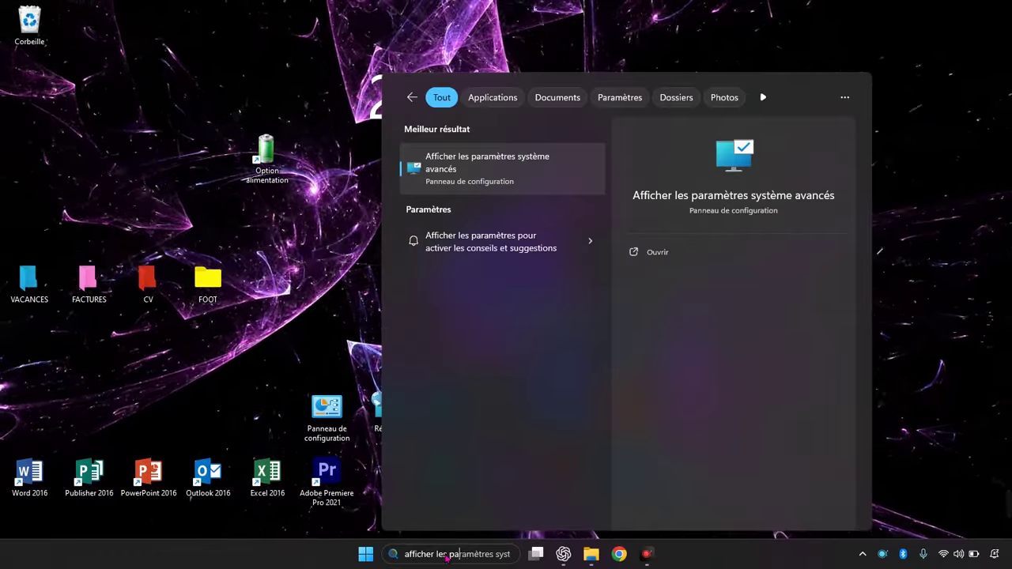
{"action": "type", "text": "e"}
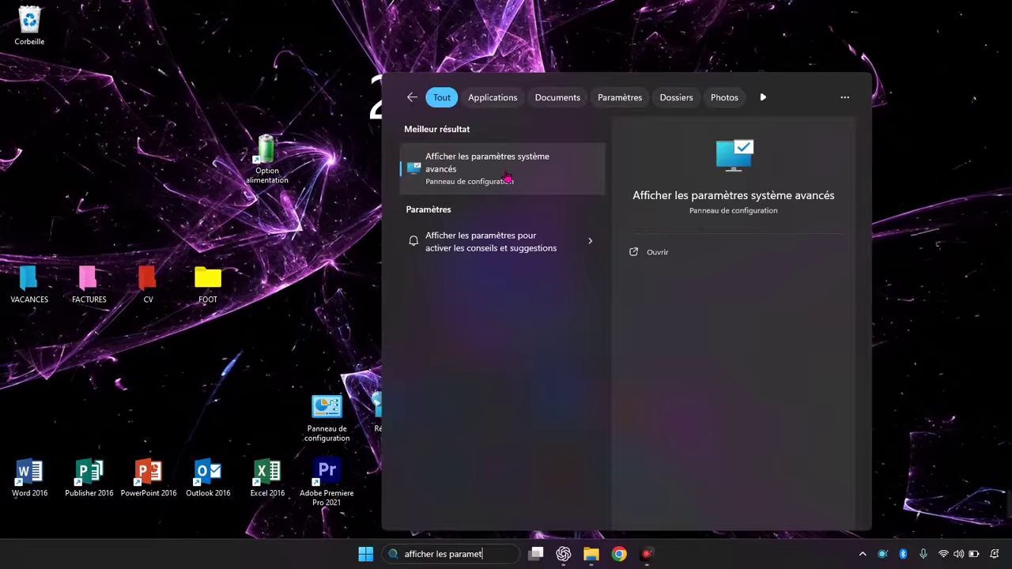
{"action": "left_click", "coordinate": [503, 172]}
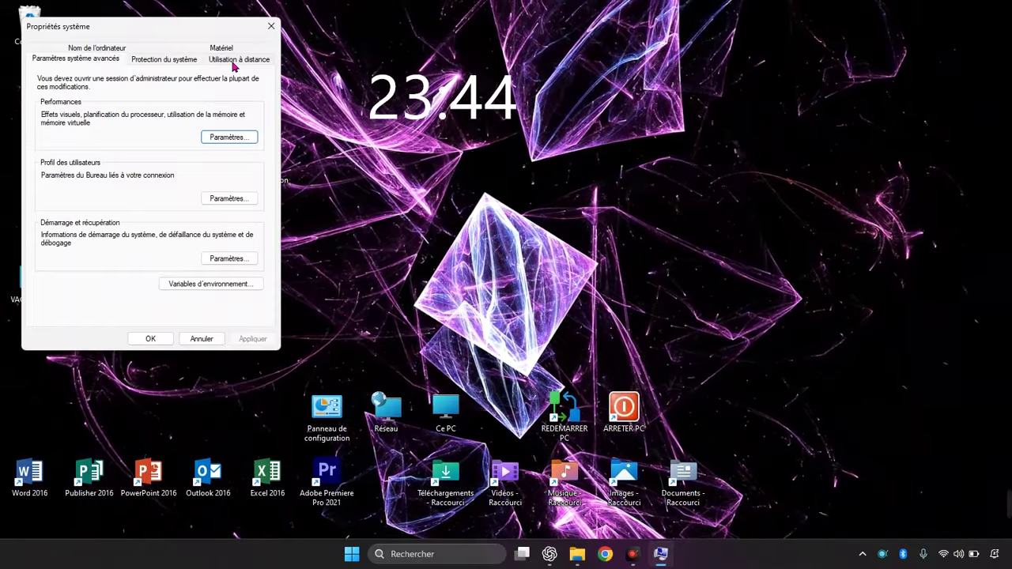
Disable remote assistance connections to this computer in the system properties, apply the change and close the dialog
{"action": "left_click", "coordinate": [236, 61]}
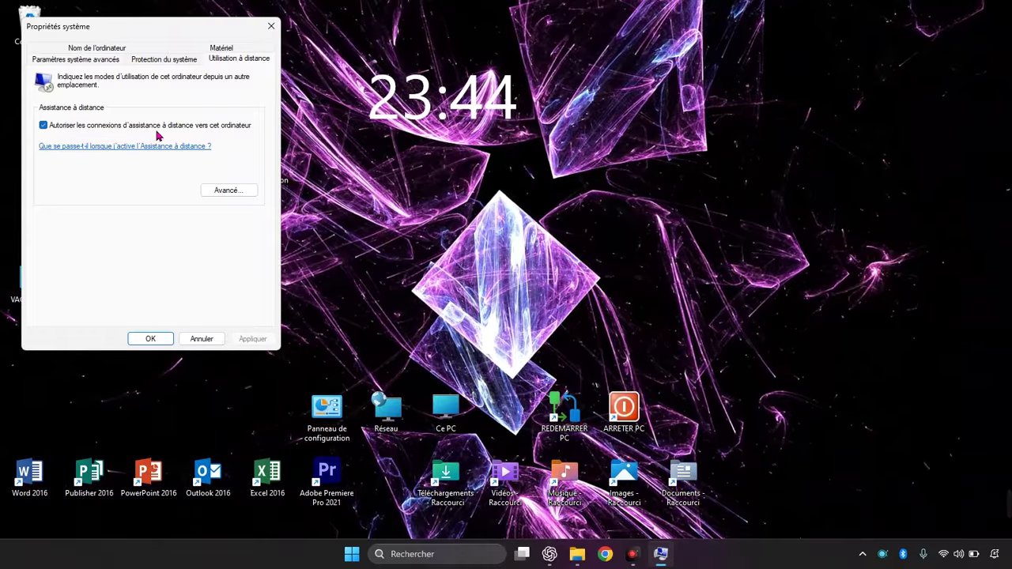
{"action": "left_click", "coordinate": [224, 127]}
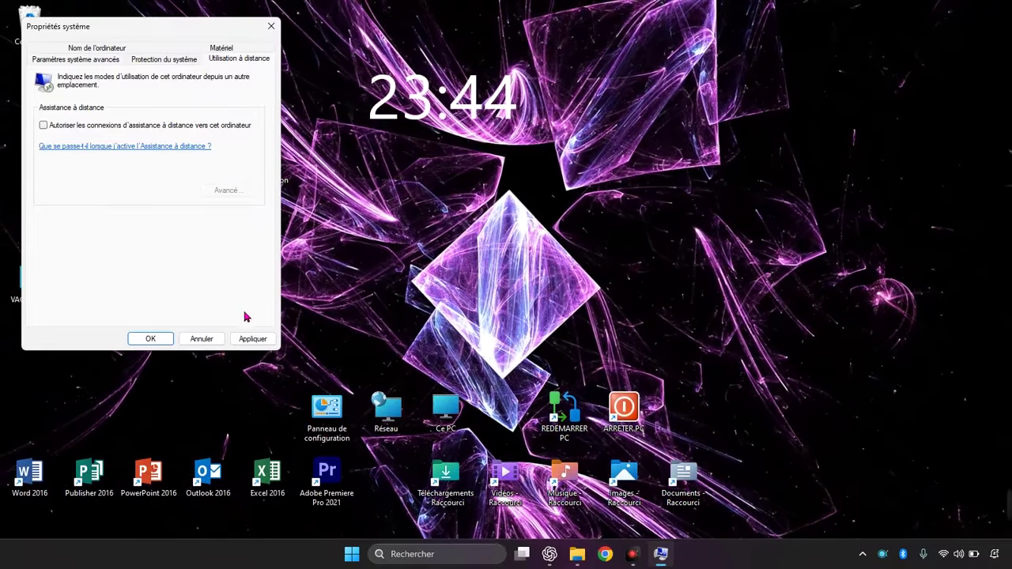
{"action": "left_click", "coordinate": [255, 340]}
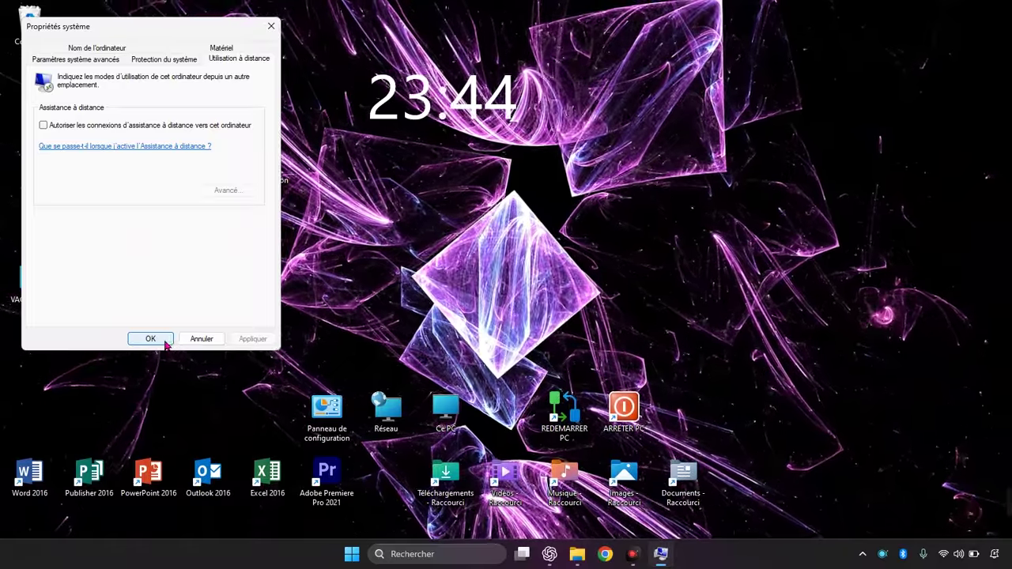
{"action": "left_click", "coordinate": [154, 339]}
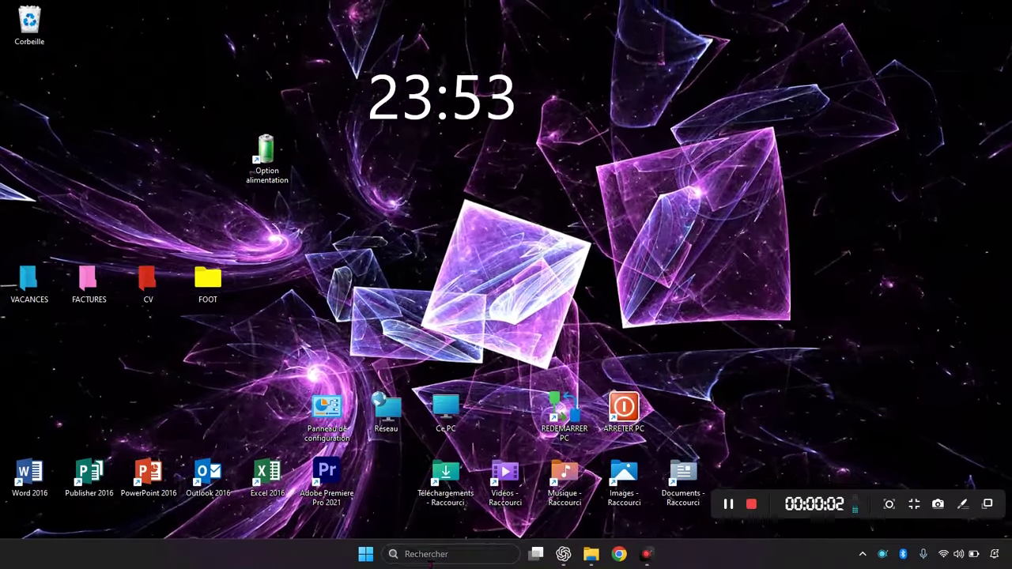
Search for and open "Activer ou désactiver des fonctionnalités Windows", and expand the Fonctionnalités multimédias group
{"action": "left_click", "coordinate": [427, 556]}
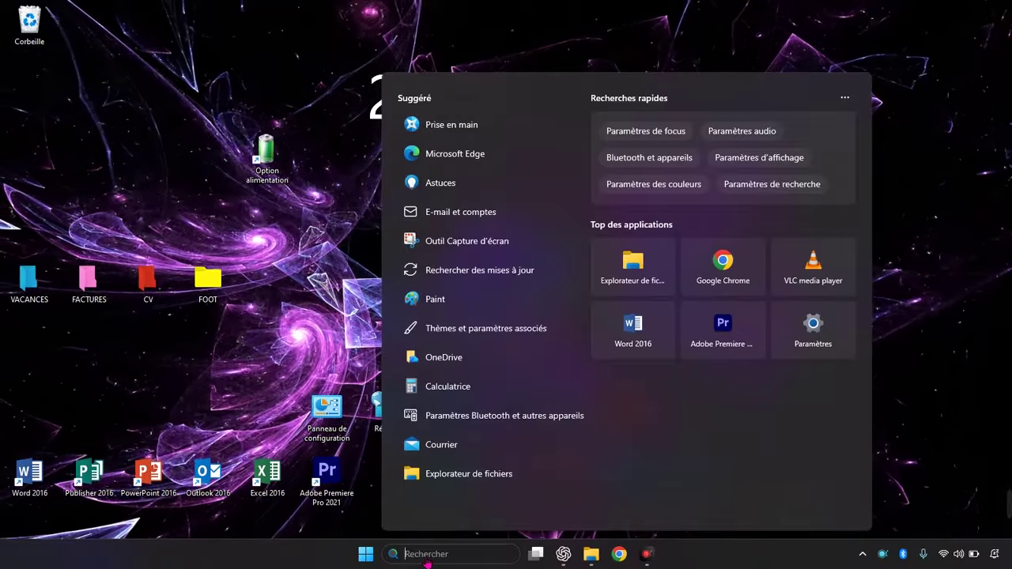
{"action": "type", "text": "activer ou désactiver des fc"}
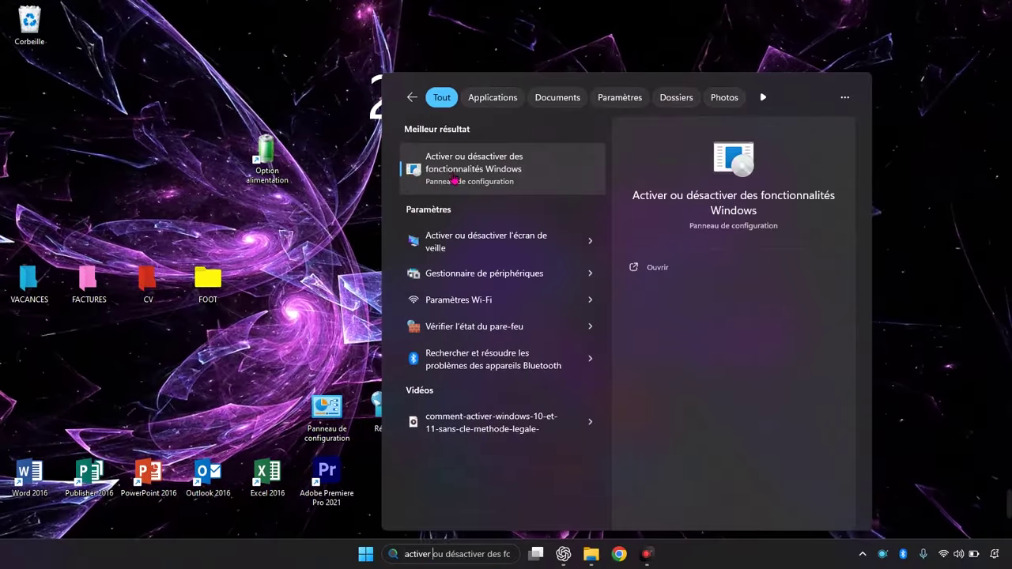
{"action": "left_click", "coordinate": [501, 188]}
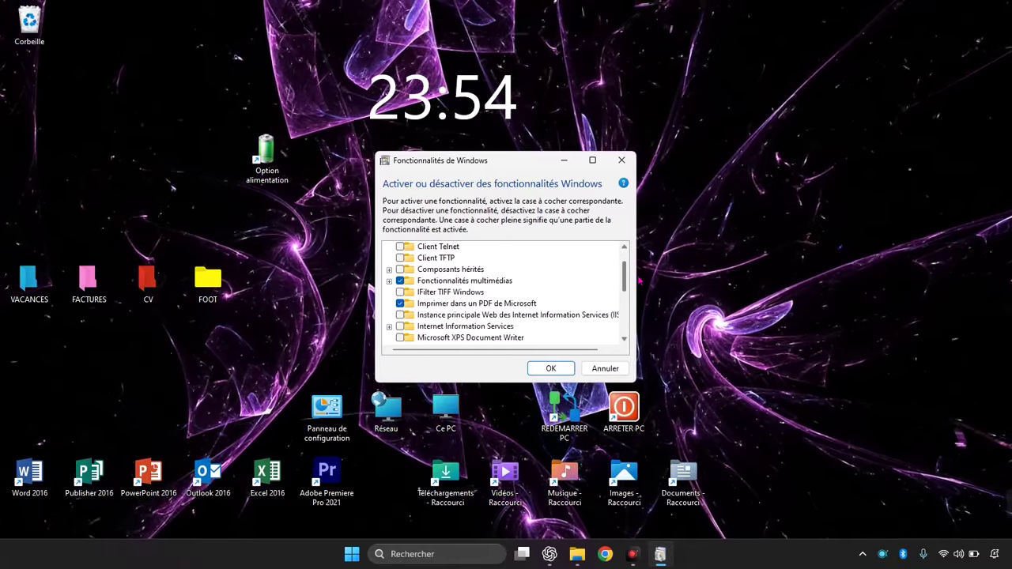
{"action": "left_click", "coordinate": [389, 280]}
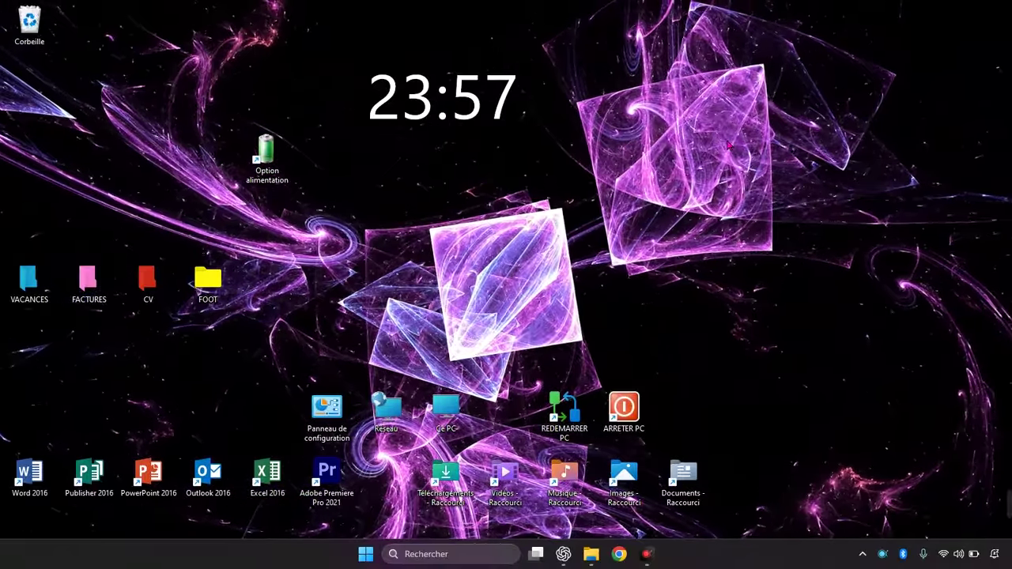
Search Windows for "cmd" and open Invite de commandes as administrator
{"action": "left_click", "coordinate": [459, 557]}
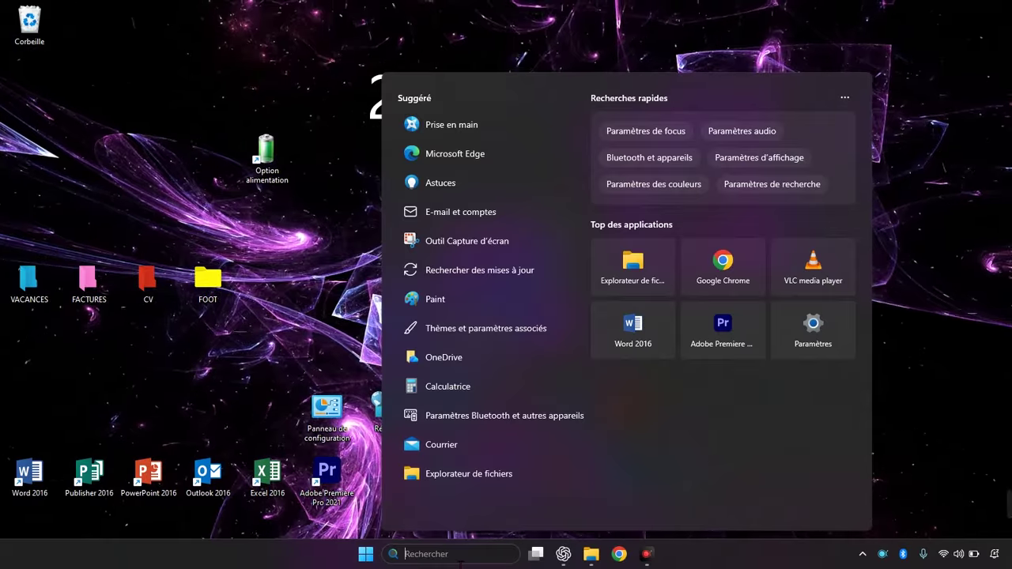
{"action": "type", "text": "cmd"}
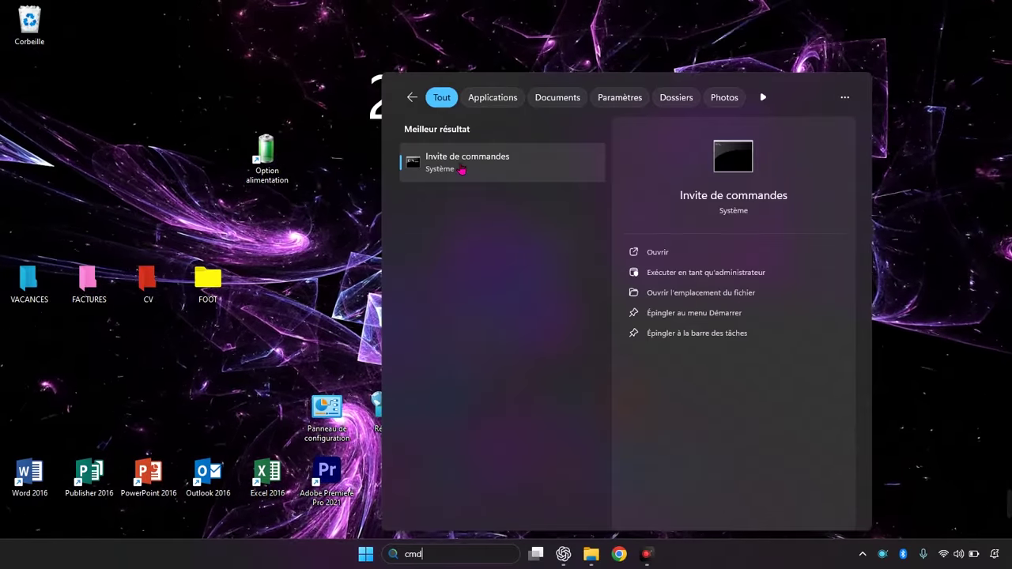
{"action": "right_click", "coordinate": [461, 170]}
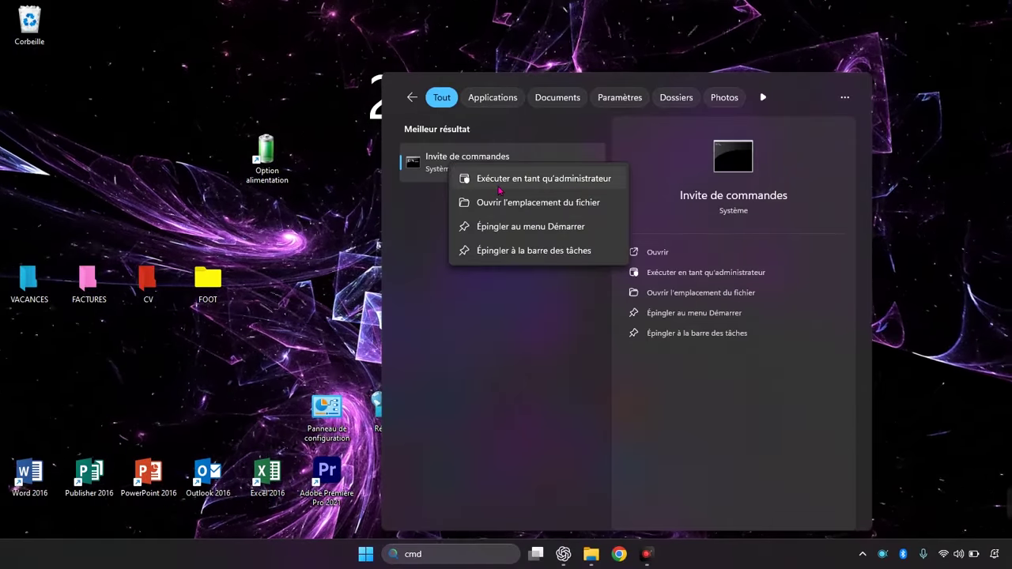
{"action": "left_click", "coordinate": [500, 181]}
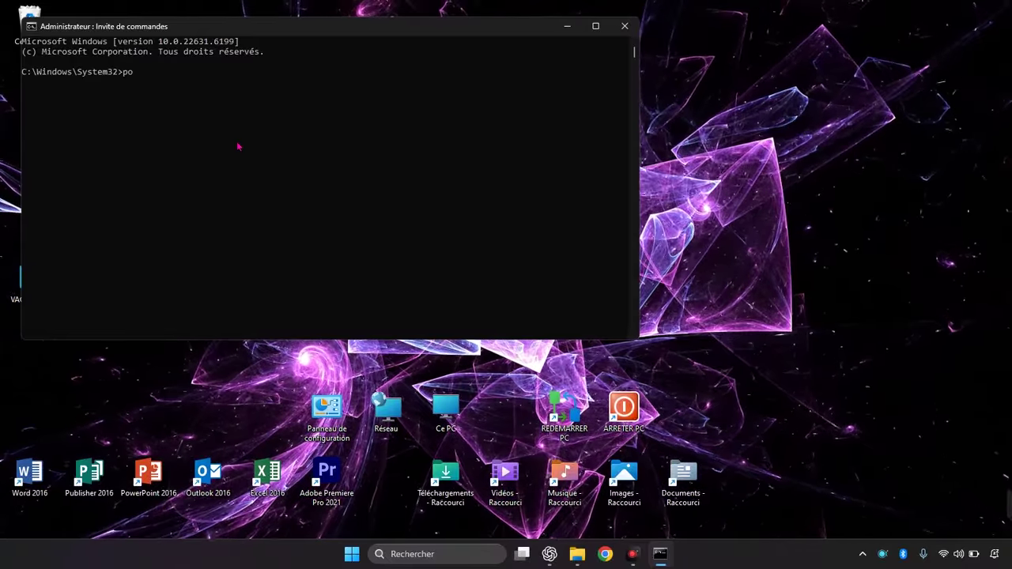
Run the command "powercfg -h off" in the administrator command prompt to disable hibernation
{"action": "type", "text": "r"}
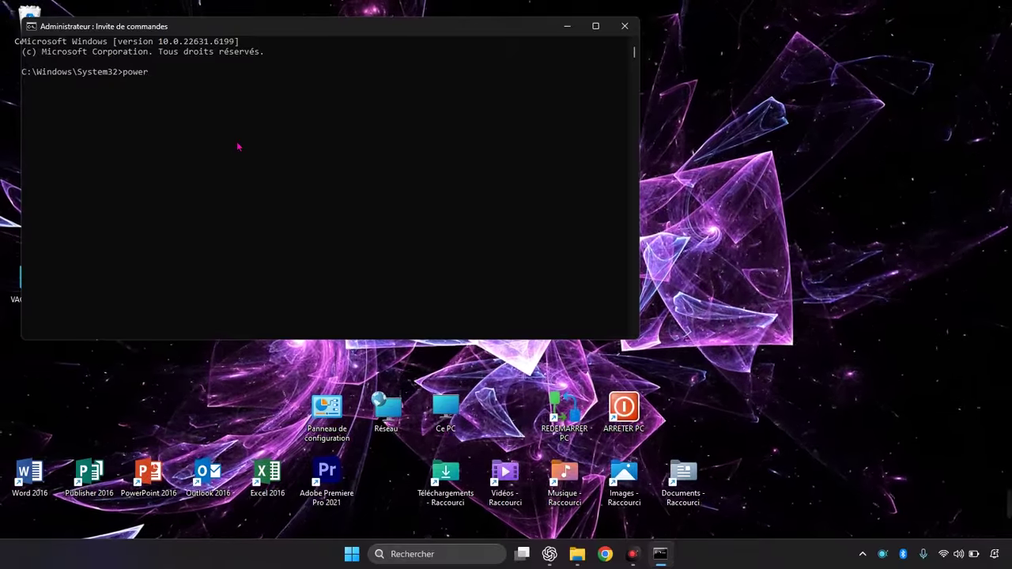
{"action": "type", "text": "cfg"}
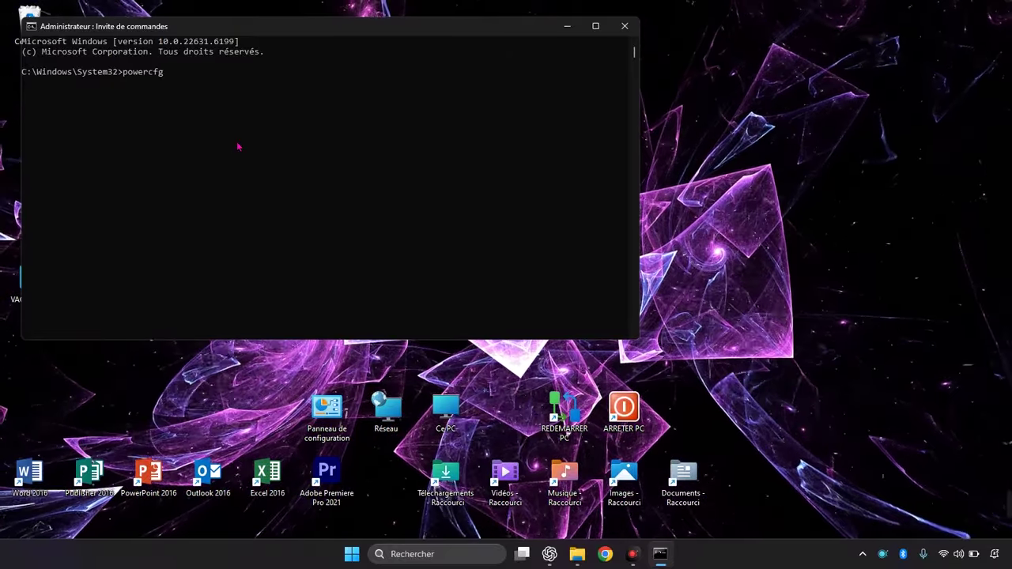
{"action": "type", "text": " -"}
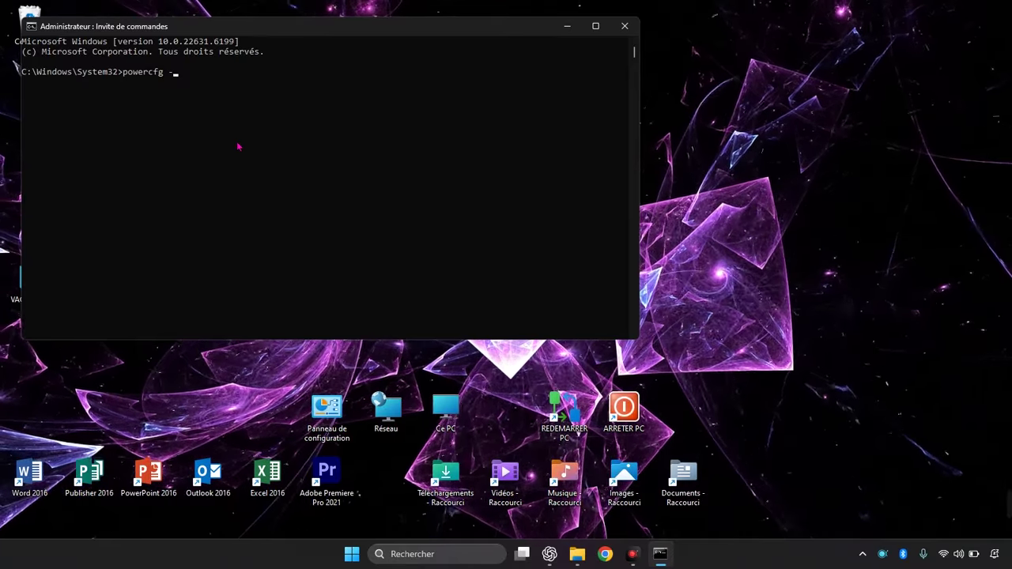
{"action": "type", "text": "h off"}
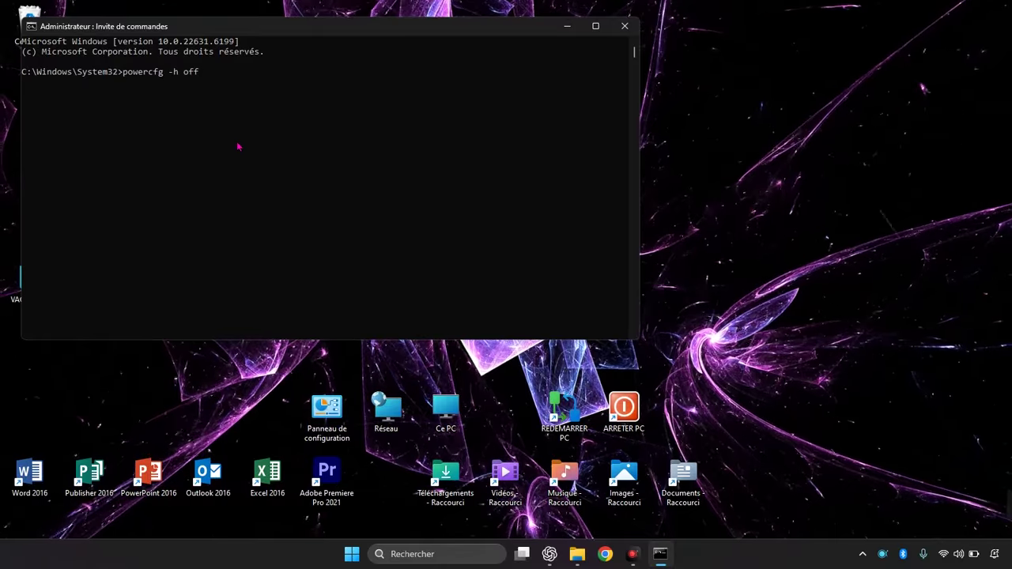
{"action": "key", "text": "Return"}
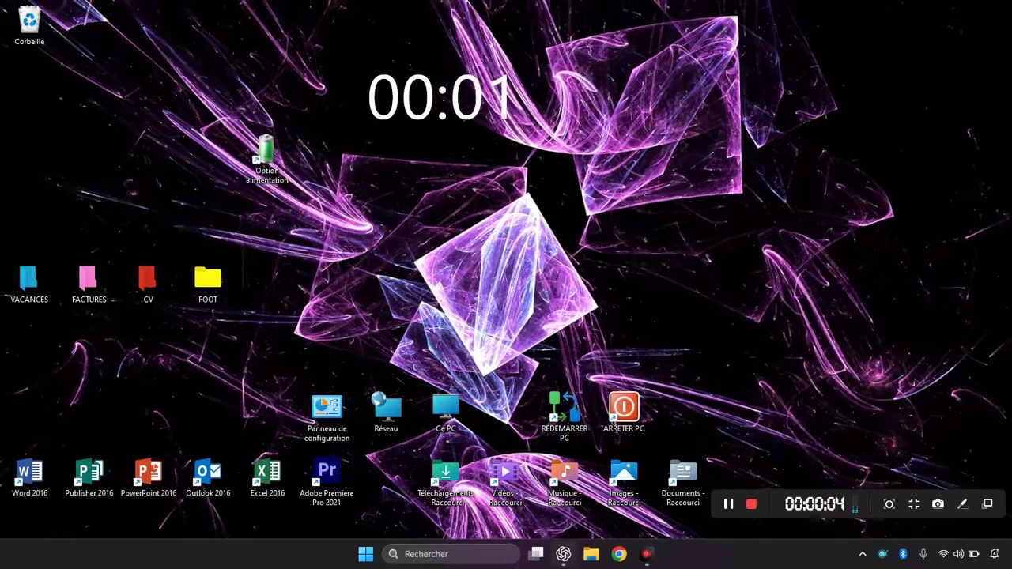
Open a File Explorer window and bring up the Affichage settings of its folder options
{"action": "key", "text": "super+e"}
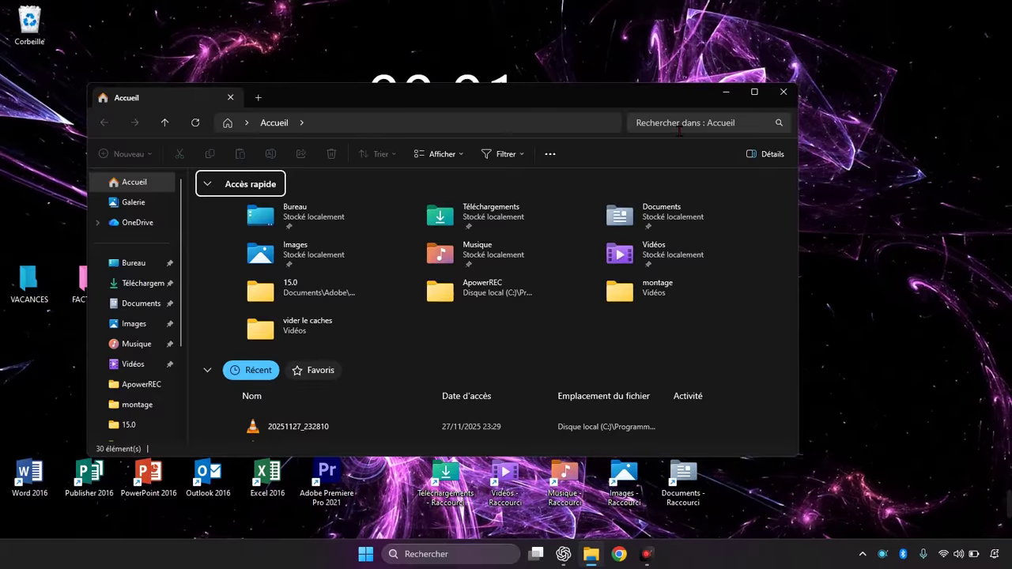
{"action": "left_click", "coordinate": [680, 127]}
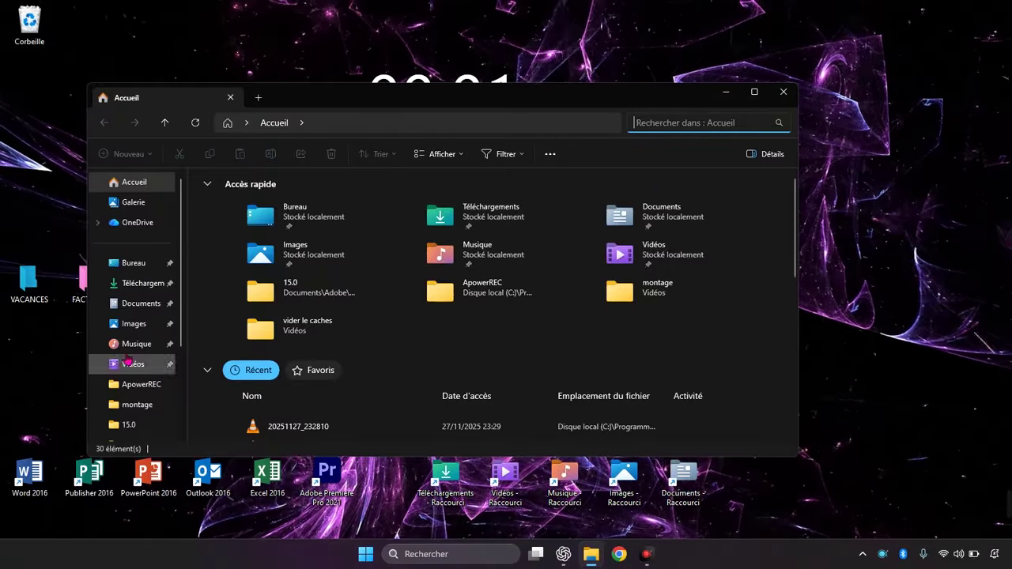
{"action": "left_click", "coordinate": [550, 155]}
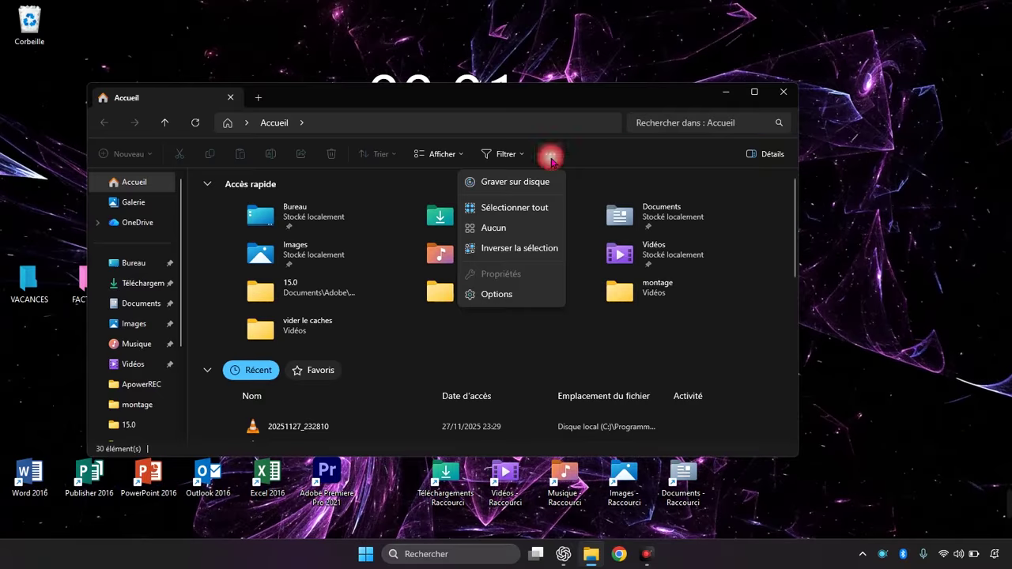
{"action": "left_click", "coordinate": [494, 294]}
{"action": "left_click", "coordinate": [167, 212]}
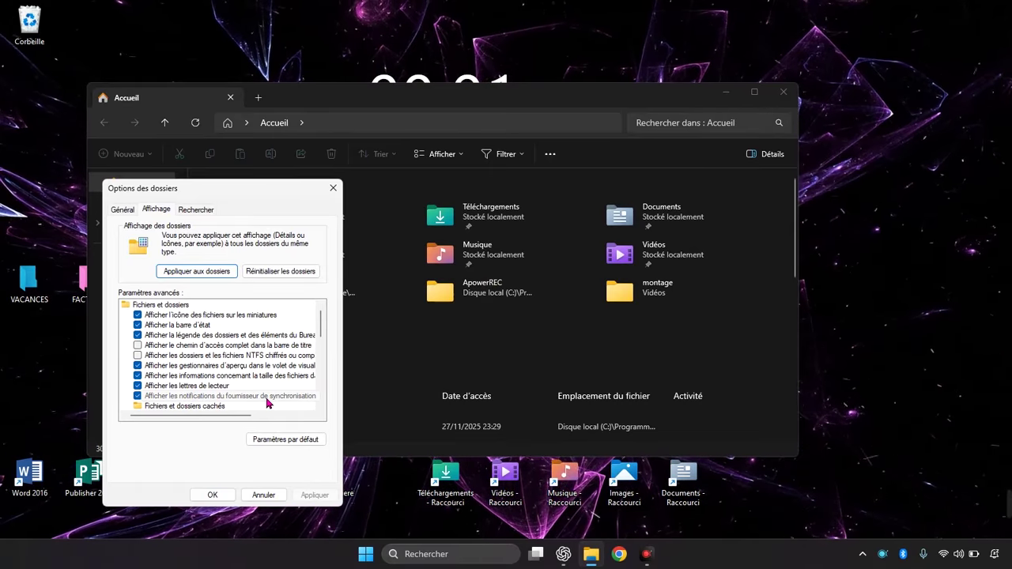
Turn off "Afficher les notifications du fournisseur de synchronisation" in the advanced folder settings, apply the change and close the dialog
{"action": "left_click", "coordinate": [137, 397]}
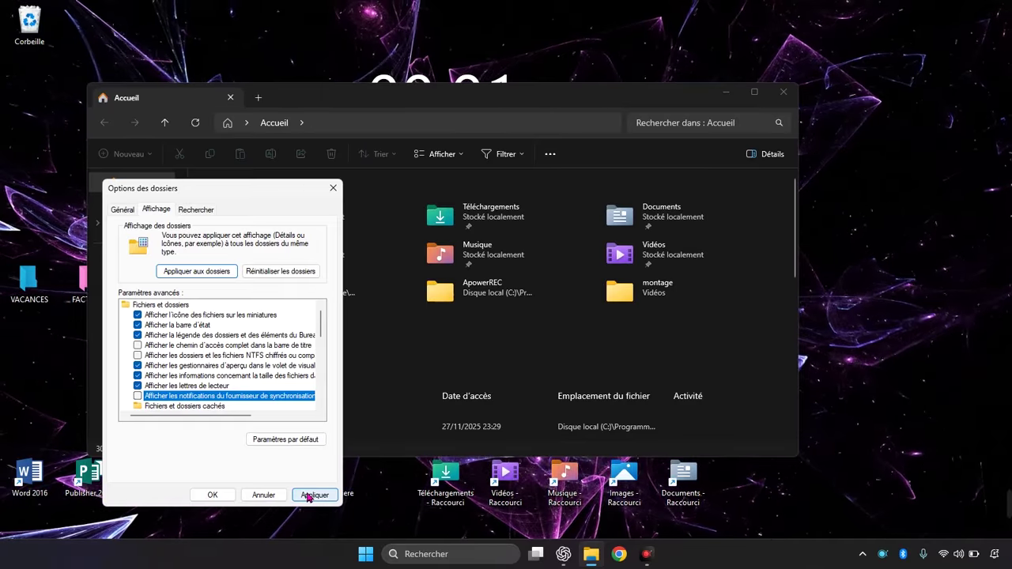
{"action": "left_click", "coordinate": [309, 496]}
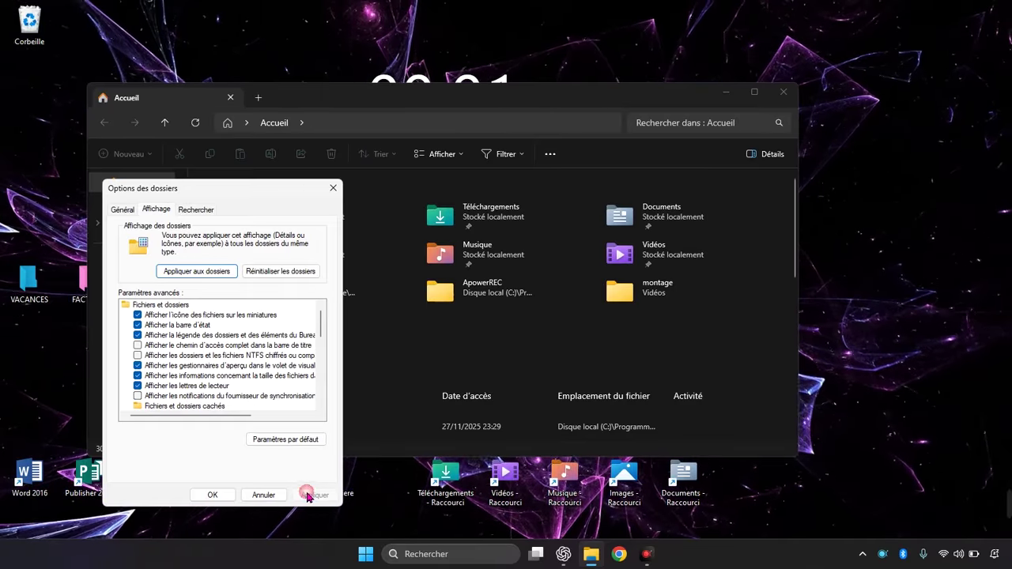
{"action": "left_click", "coordinate": [212, 496]}
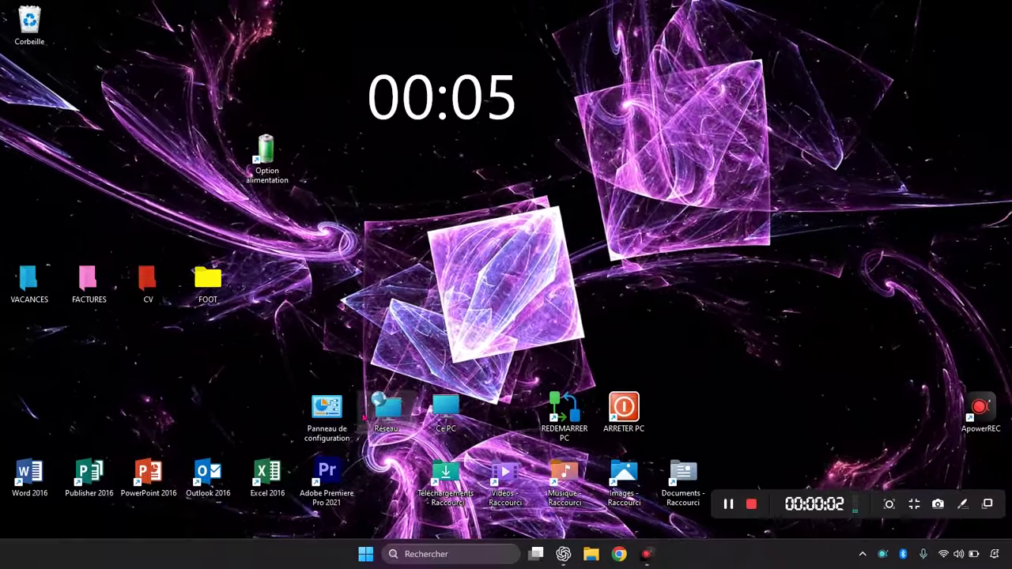
Open Applications installées in the Windows settings and look through the list for unneeded applications
{"action": "right_click", "coordinate": [367, 555]}
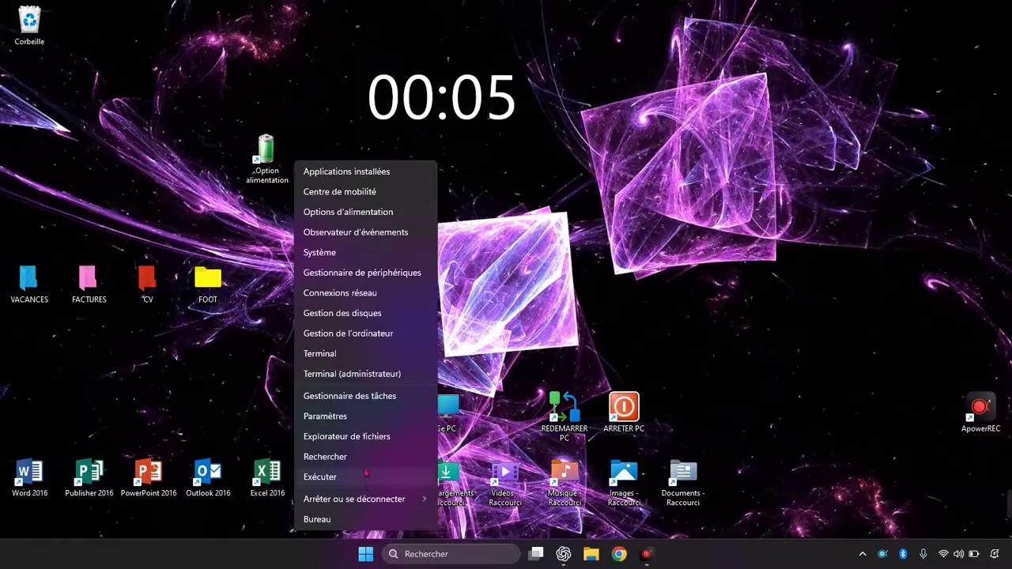
{"action": "left_click", "coordinate": [366, 416]}
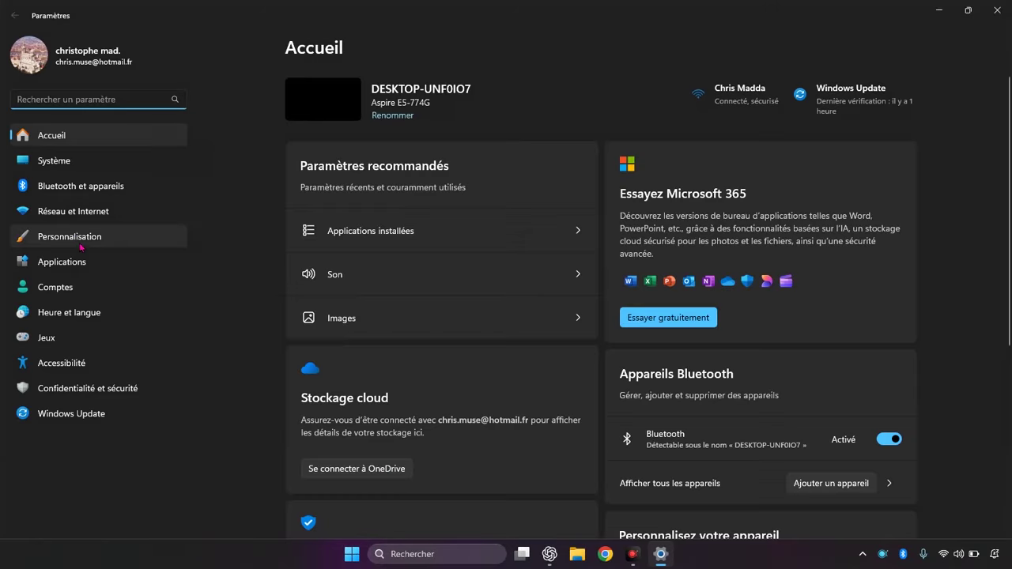
{"action": "left_click", "coordinate": [79, 261]}
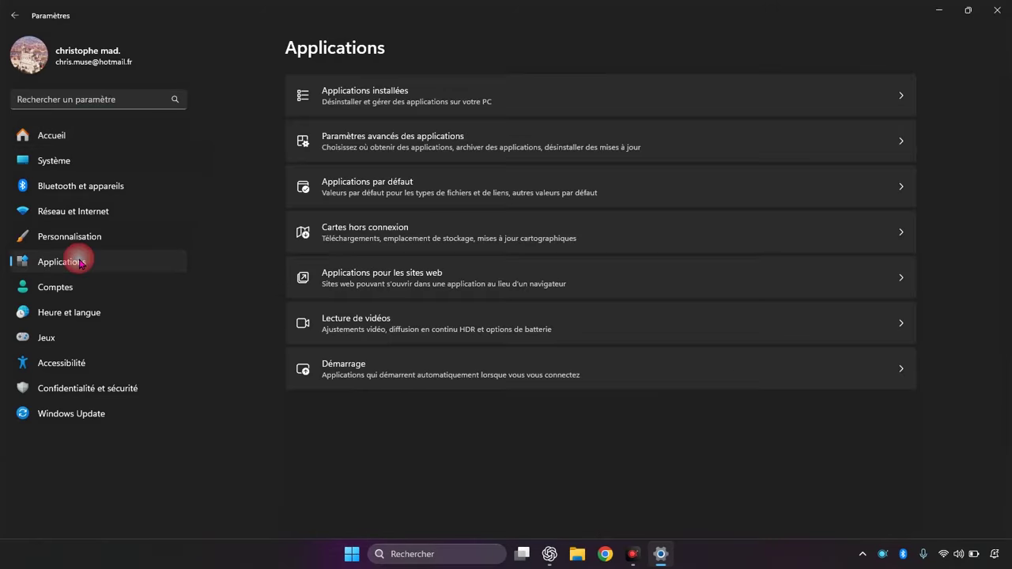
{"action": "left_click", "coordinate": [378, 93]}
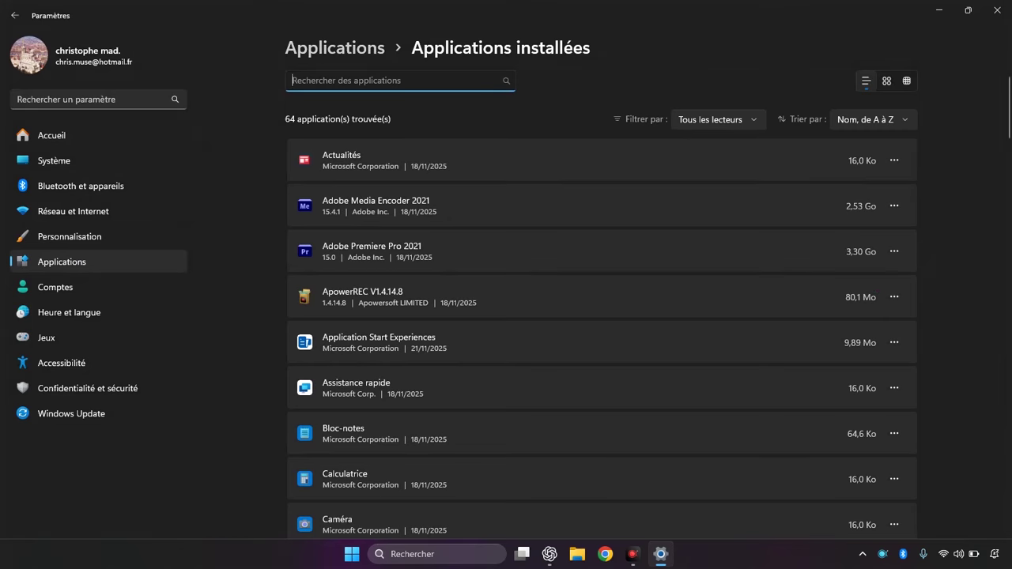
{"action": "mouse_move", "coordinate": [1010, 113]}
{"action": "left_mouse_down"}
{"action": "mouse_move", "coordinate": [993, 293]}
{"action": "mouse_move", "coordinate": [952, 501]}
{"action": "mouse_move", "coordinate": [1003, 395]}
{"action": "mouse_move", "coordinate": [1005, 222]}
{"action": "mouse_move", "coordinate": [986, 368]}
{"action": "left_mouse_up"}
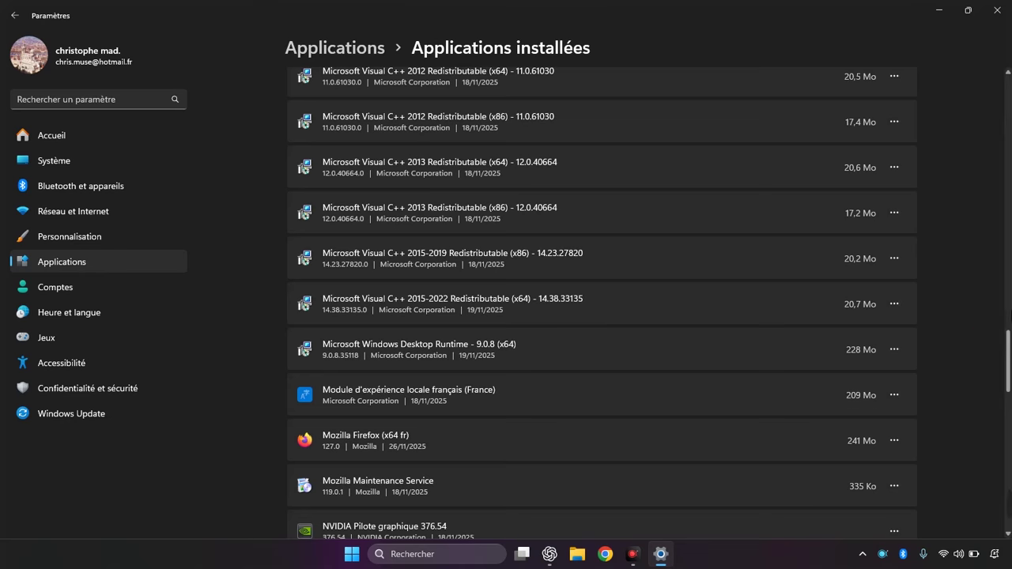
{"action": "left_click_drag", "start_coordinate": [1008, 363], "coordinate": [1009, 282]}
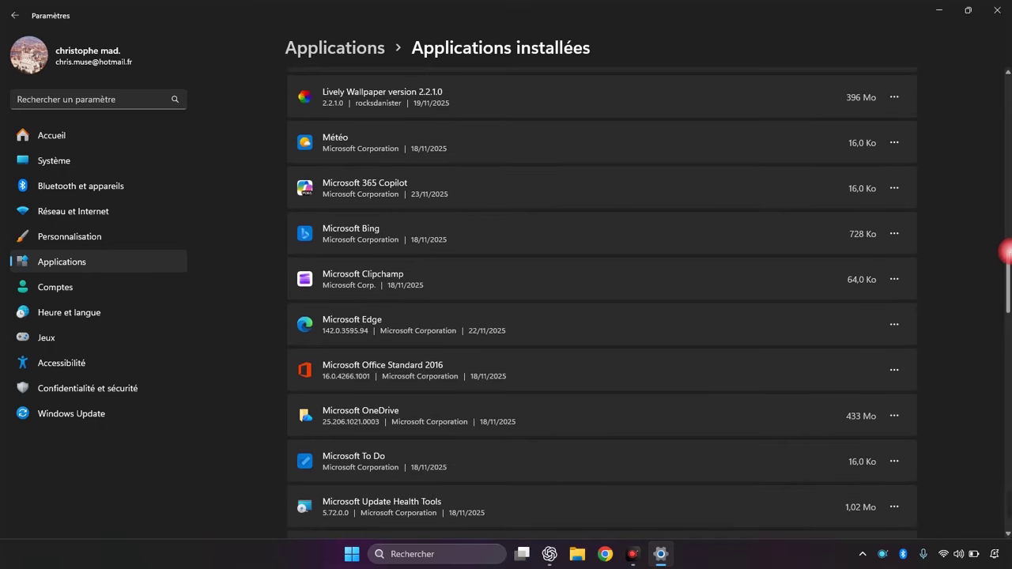